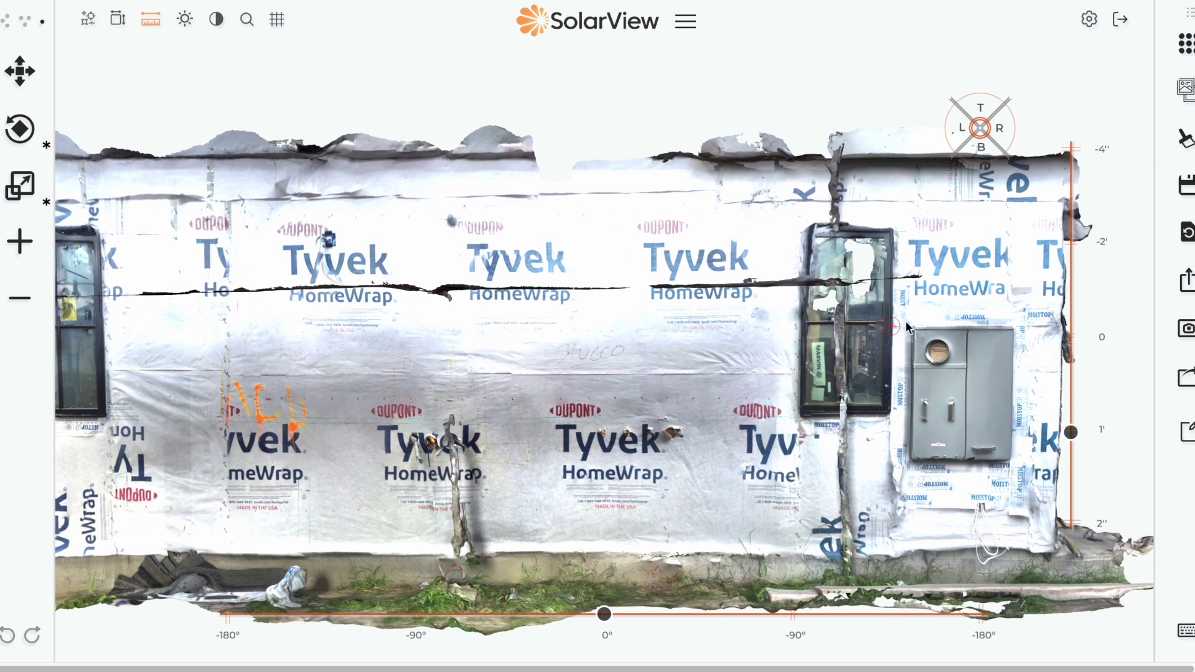
# - Measure a horizontal span on the wall from the far window's edge, shorten it to the stretch before the handwritten note, and close the measurement
pyautogui.click(803, 336)
pyautogui.click(465, 340)
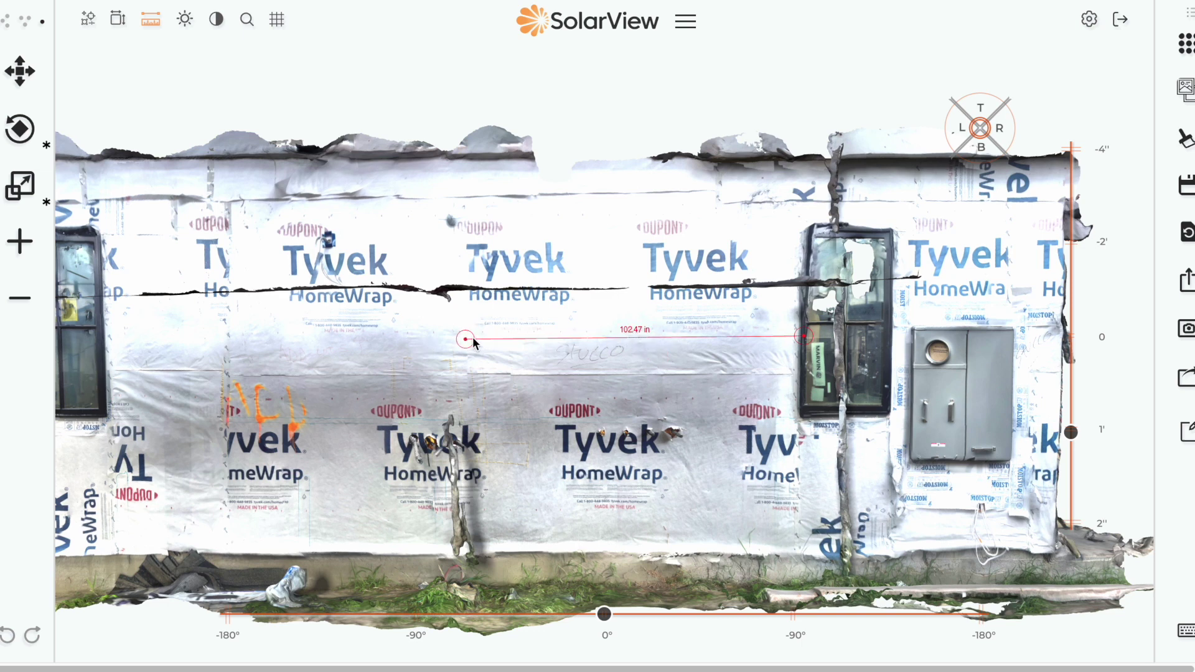
pyautogui.click(798, 409)
pyautogui.click(561, 338)
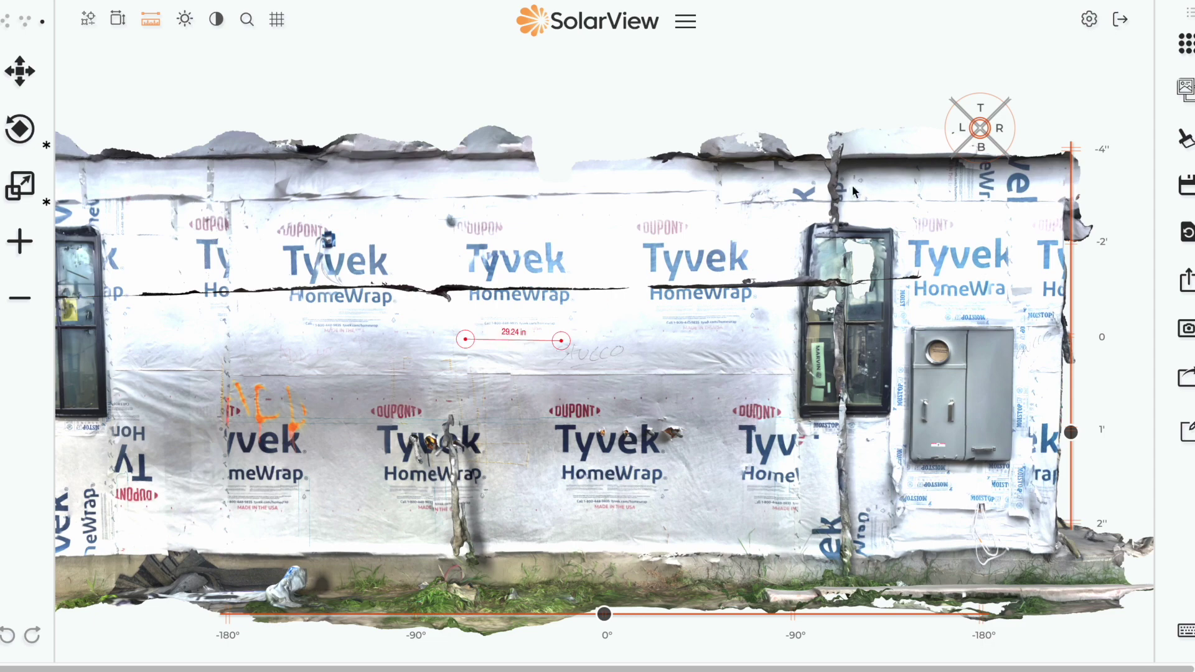
pyautogui.click(151, 20)
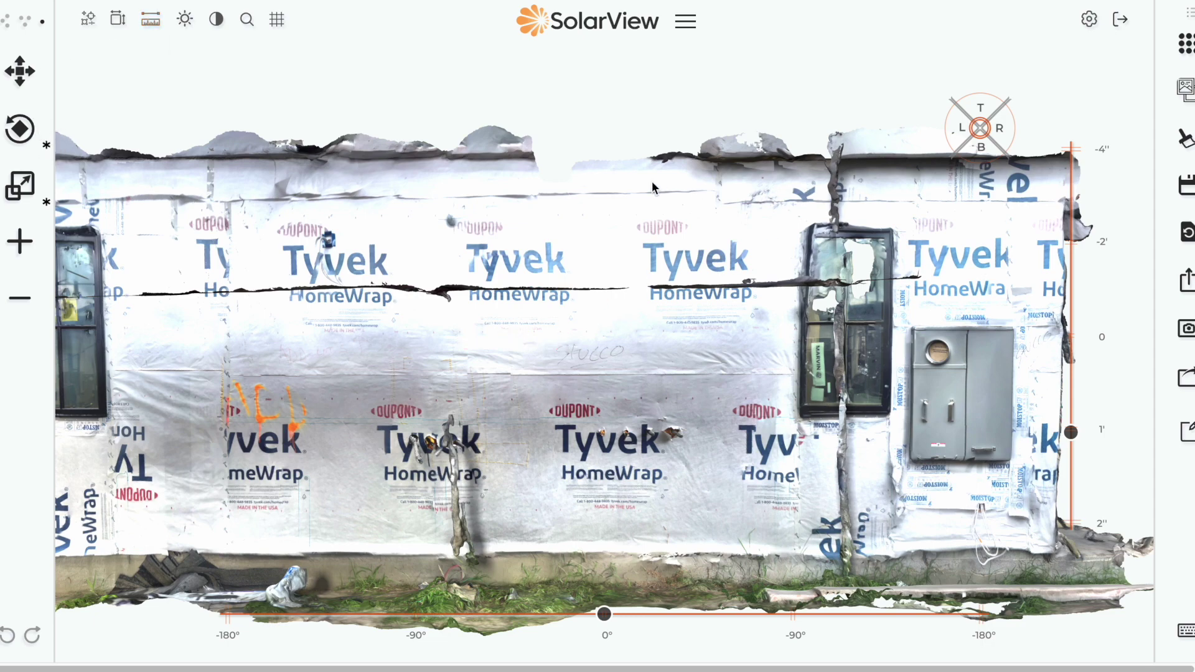
# - Add one Enphase Combiner from the equipment library to the scanned wall scene
pyautogui.click(1186, 48)
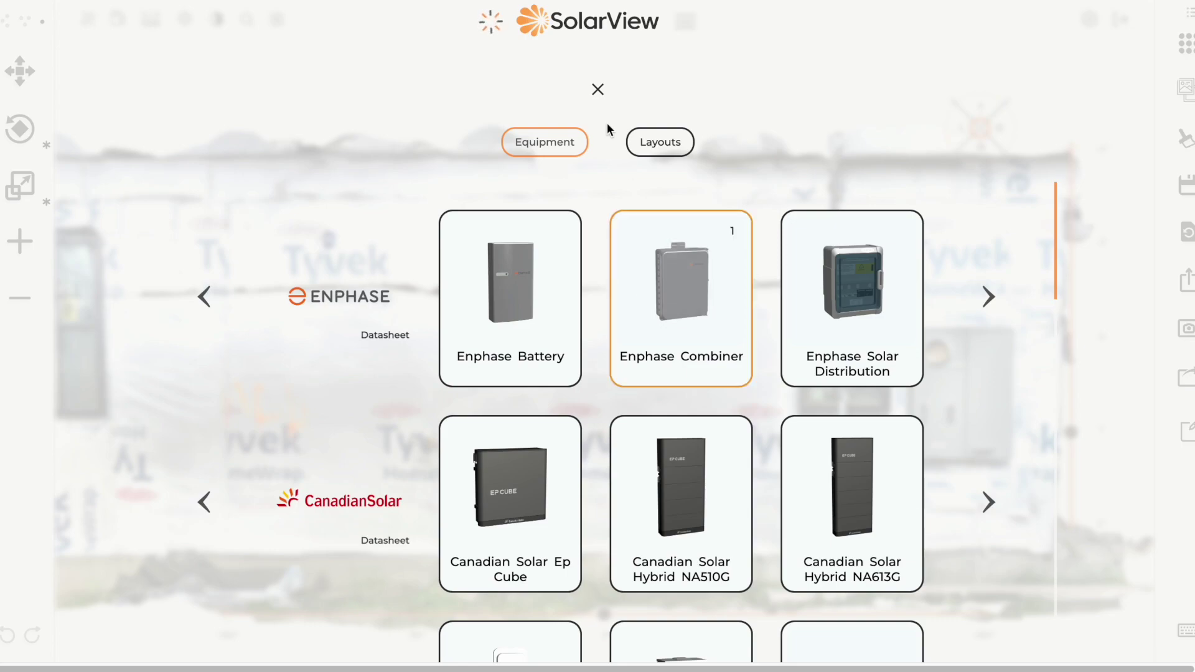
pyautogui.click(597, 89)
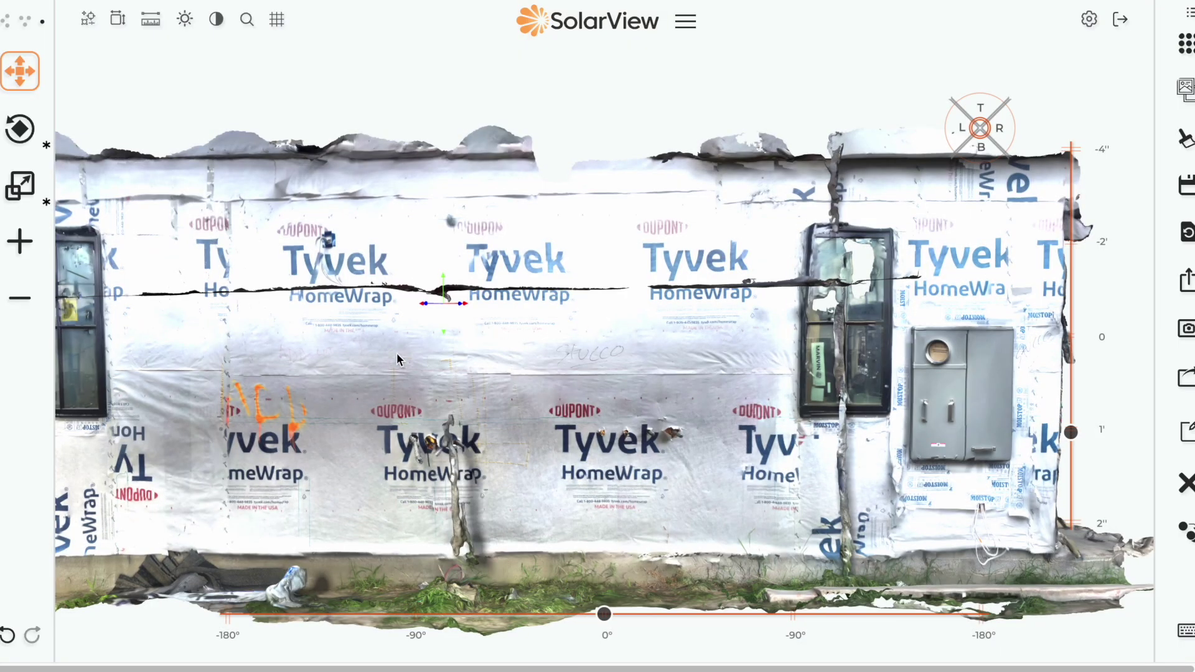
pyautogui.moveTo(388, 334); pyautogui.dragTo(480, 520)
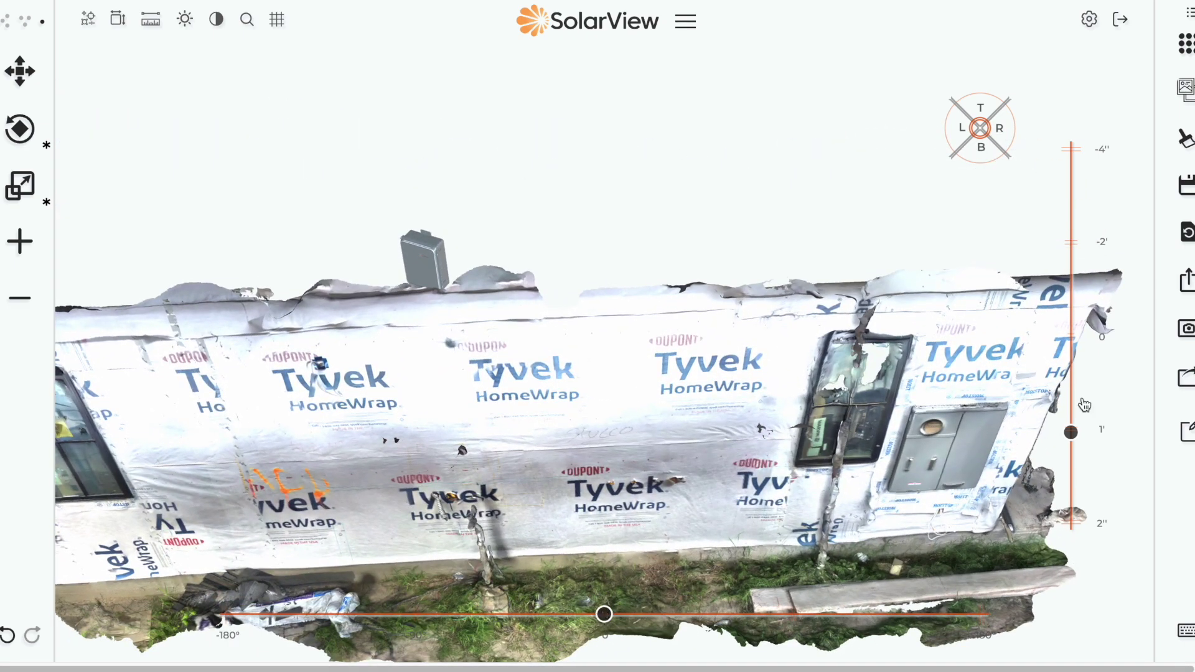
# - Offset the scanned wall in depth and rotate it slightly to the negative side of 0° so it runs parallel to the combiner
pyautogui.moveTo(1072, 434); pyautogui.dragTo(1037, 289)
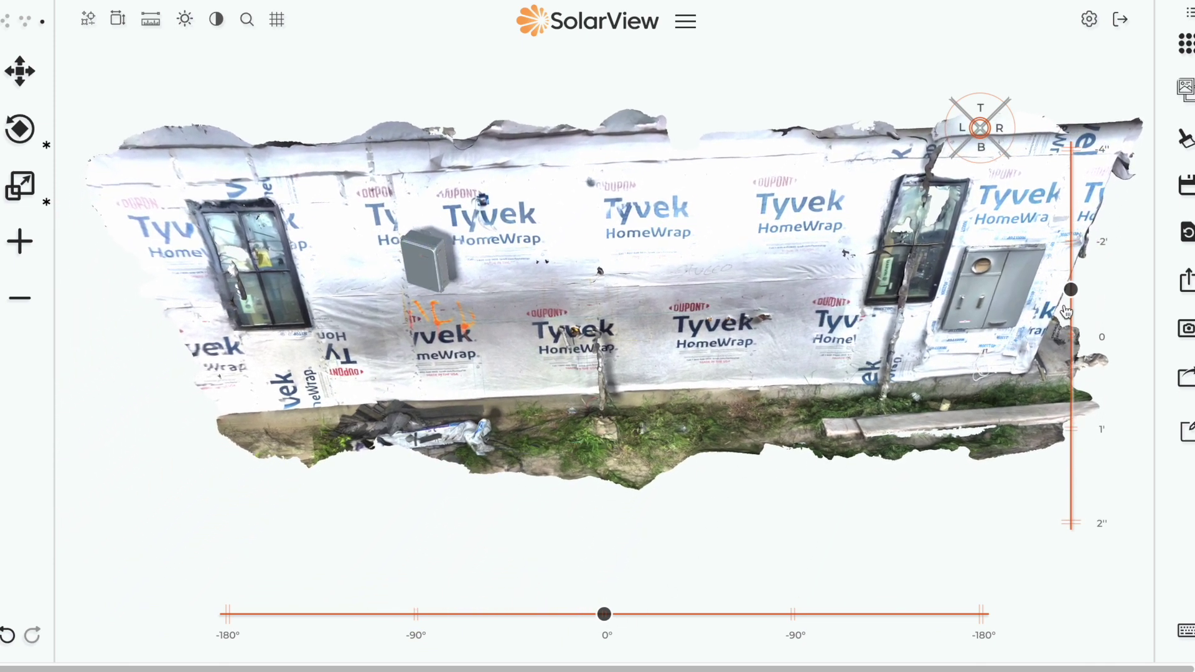
pyautogui.moveTo(695, 465); pyautogui.dragTo(655, 310)
pyautogui.moveTo(609, 619); pyautogui.dragTo(666, 592)
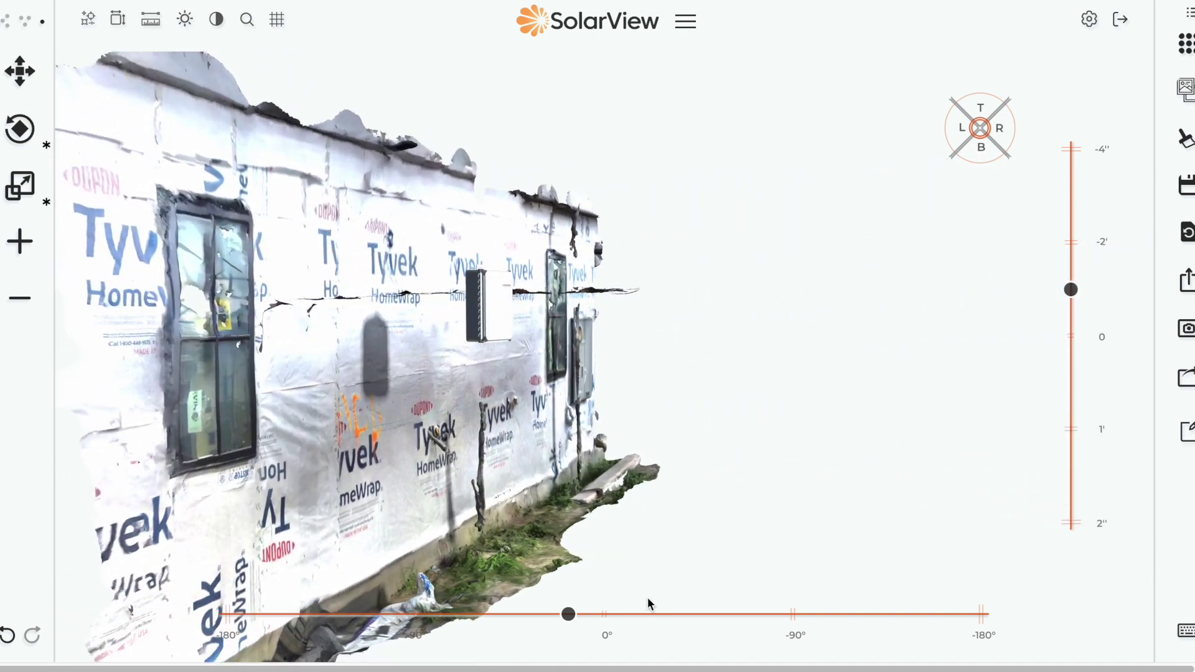
pyautogui.moveTo(576, 618); pyautogui.dragTo(553, 611)
pyautogui.moveTo(543, 517); pyautogui.dragTo(652, 484)
pyautogui.moveTo(551, 618); pyautogui.dragTo(560, 617)
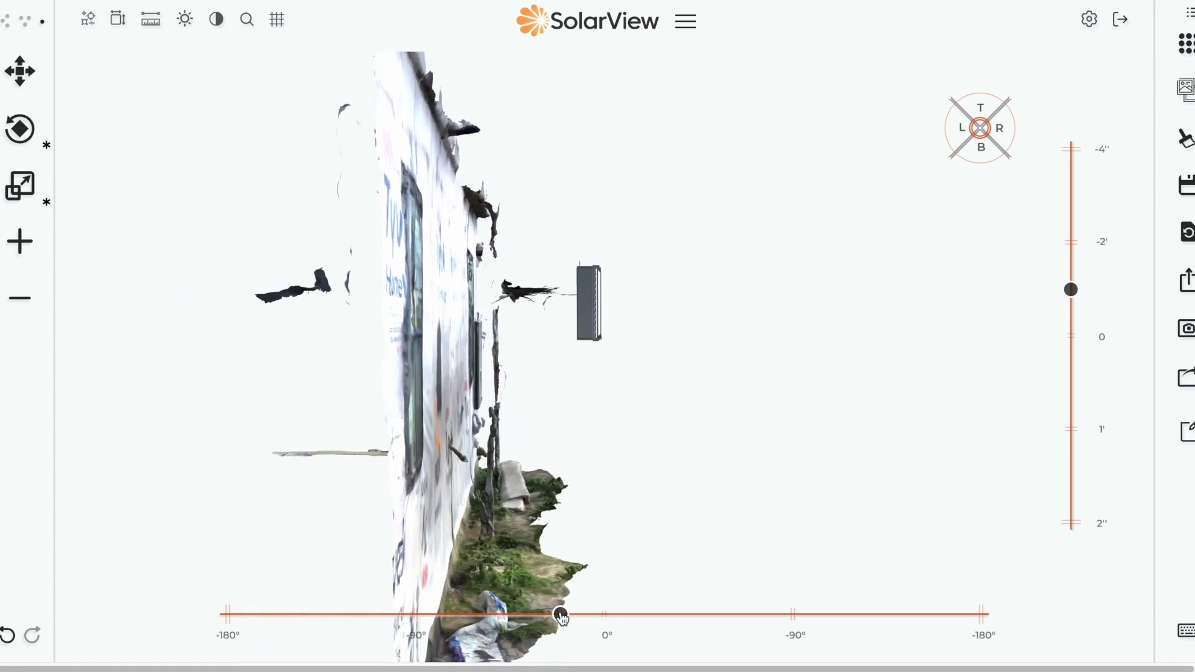
# - Set the scanned wall's depth offset just past 0 so the combiner's back sits against the wall surface
pyautogui.moveTo(1073, 299); pyautogui.dragTo(1072, 346)
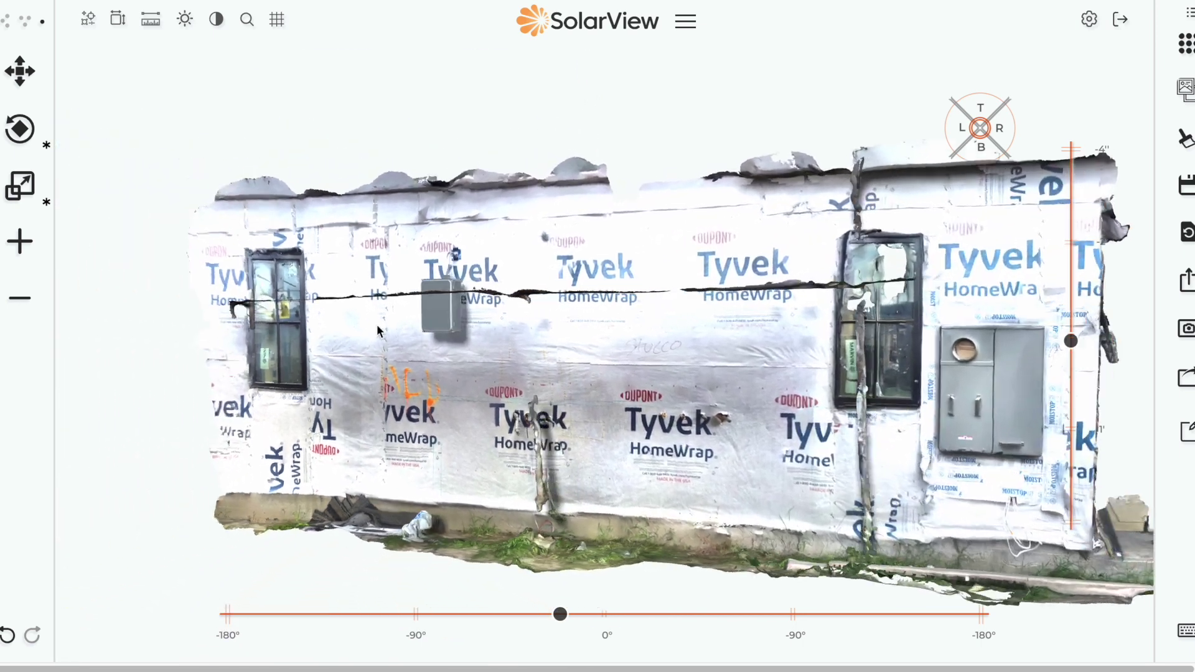
pyautogui.moveTo(376, 324); pyautogui.dragTo(945, 287)
pyautogui.moveTo(1071, 342); pyautogui.dragTo(1071, 350)
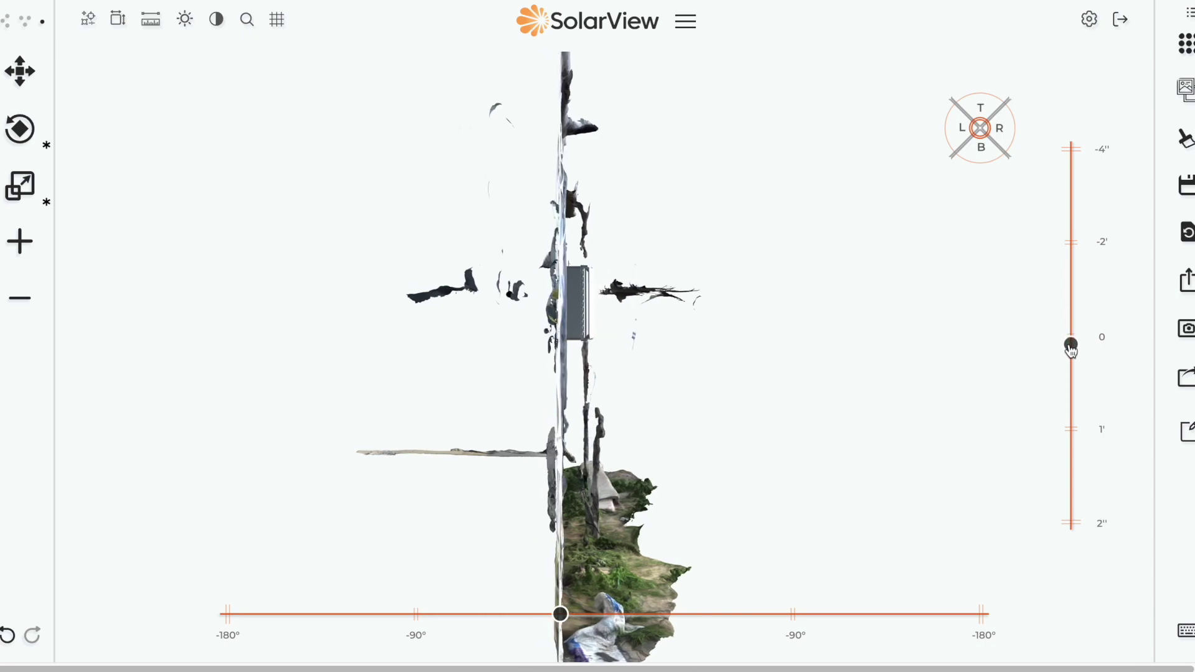
pyautogui.moveTo(877, 384); pyautogui.dragTo(753, 356)
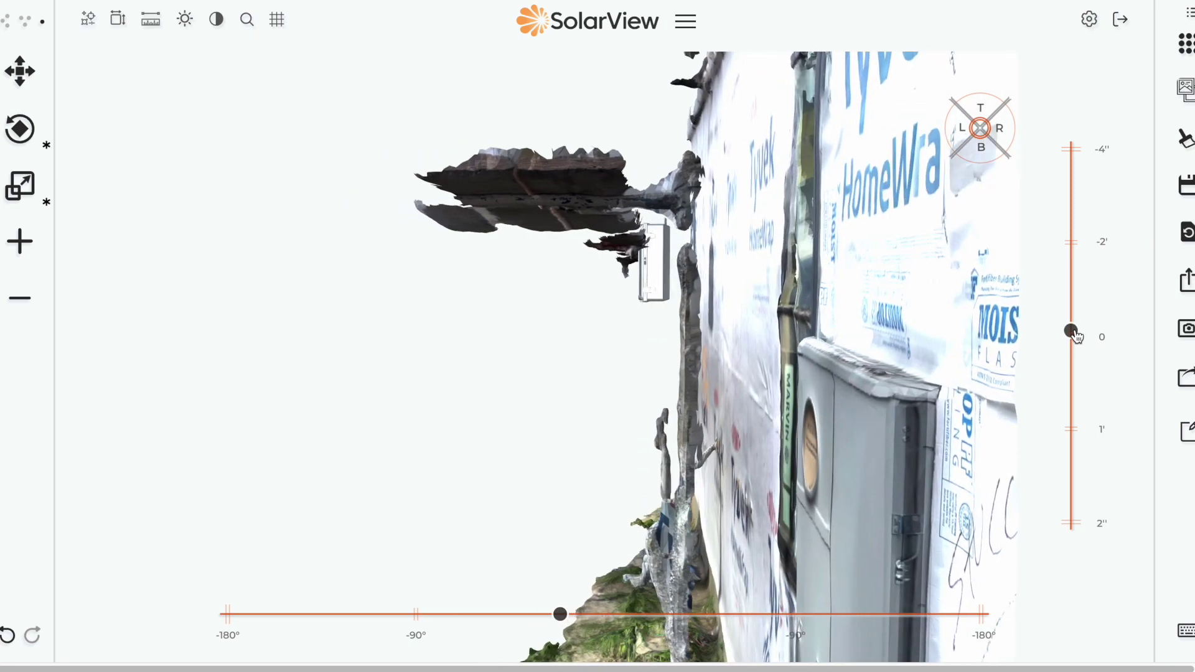
pyautogui.moveTo(1076, 349); pyautogui.dragTo(1076, 355)
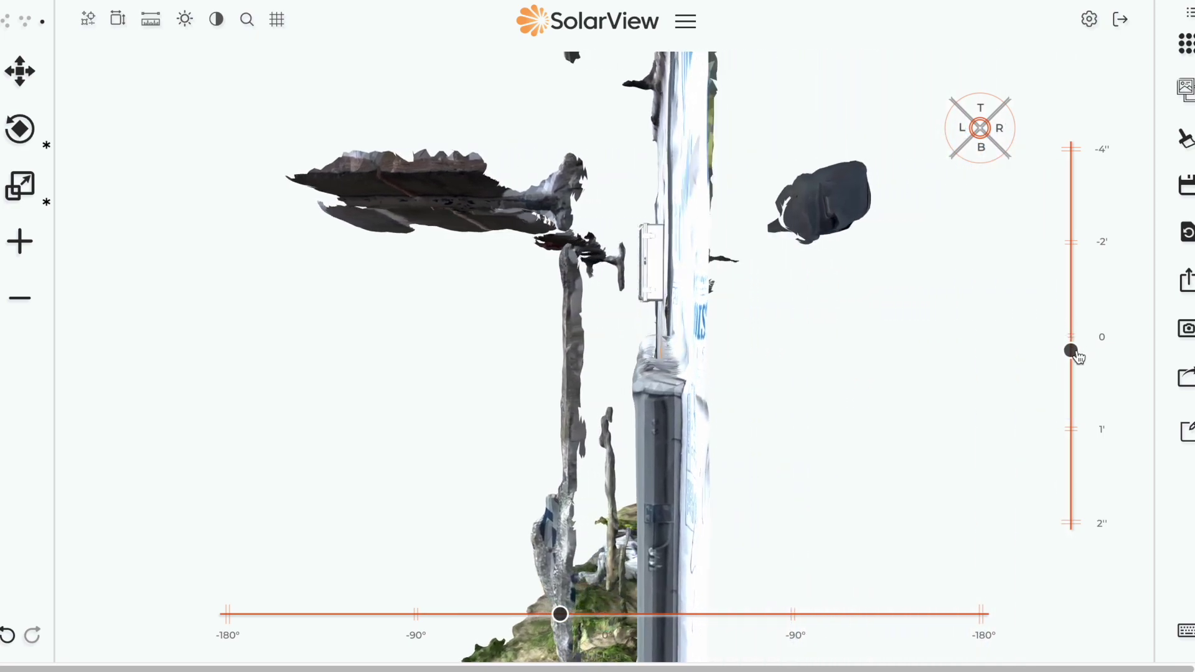
# - Fine-tune the scanned wall's rotation while checking the combiner's alignment along the wall
pyautogui.moveTo(739, 551); pyautogui.dragTo(856, 534)
pyautogui.moveTo(513, 514); pyautogui.dragTo(865, 437)
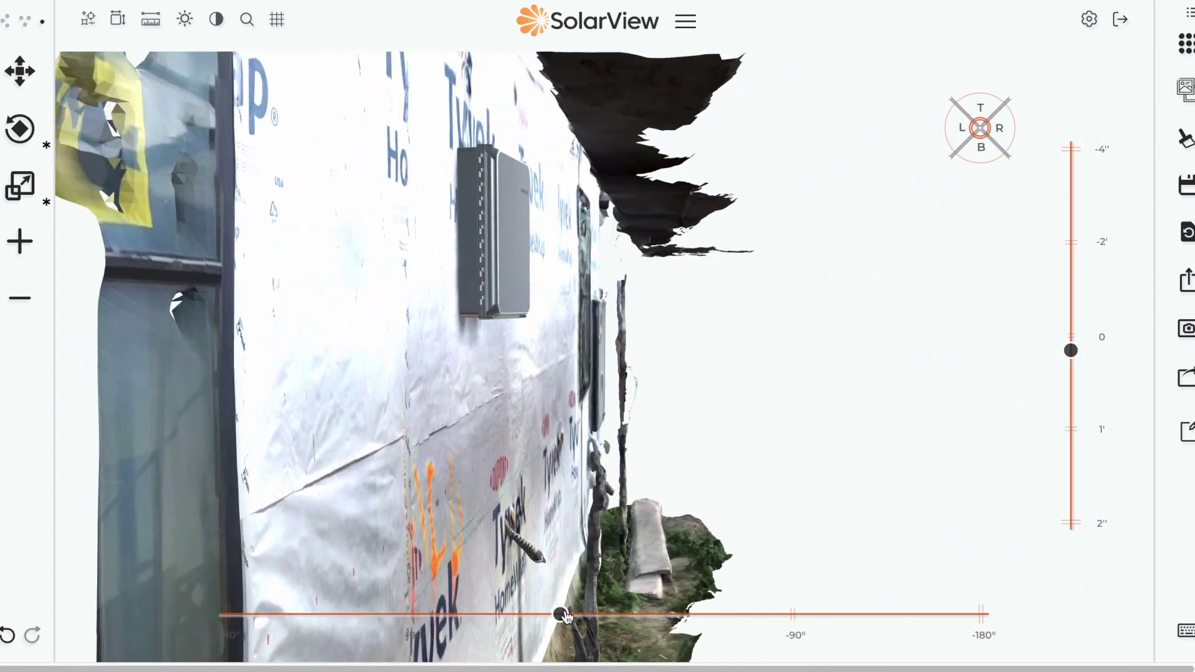
pyautogui.moveTo(560, 616); pyautogui.dragTo(559, 616)
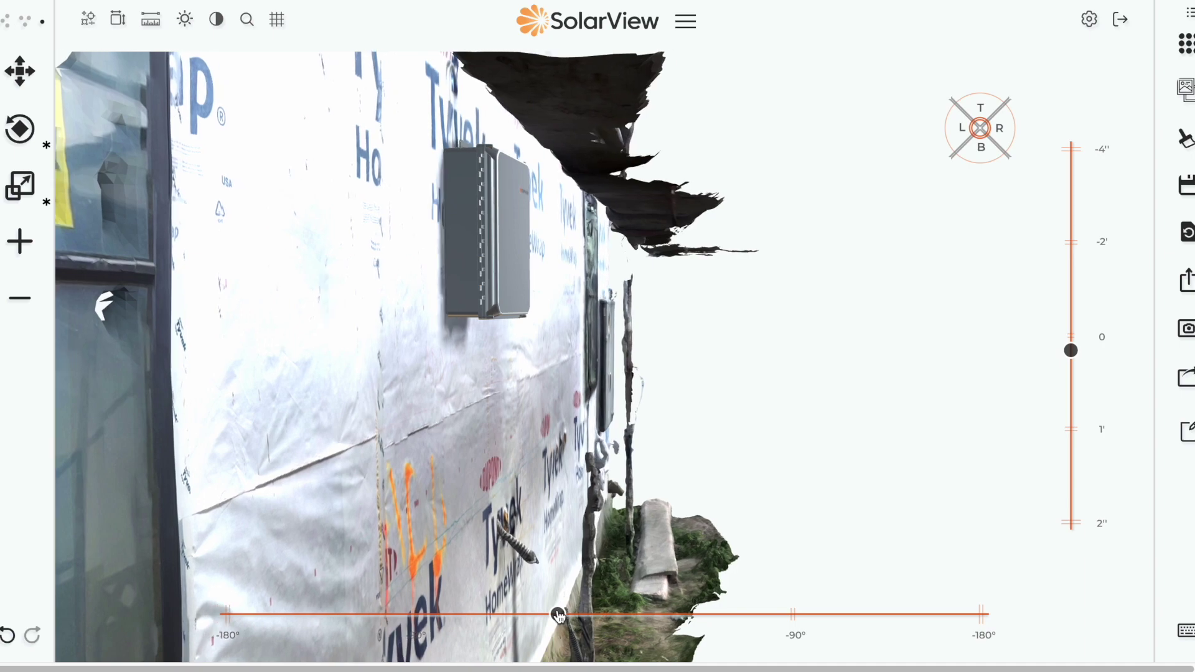
# - Move the Enphase combiner straight down the wall to just below the upper row of HomeWrap lettering
pyautogui.moveTo(688, 528); pyautogui.dragTo(438, 599)
pyautogui.moveTo(459, 400); pyautogui.dragTo(447, 363)
pyautogui.moveTo(343, 423); pyautogui.dragTo(765, 383)
pyautogui.moveTo(764, 383); pyautogui.dragTo(380, 404, button='right')
pyautogui.moveTo(683, 366); pyautogui.dragTo(789, 326, button='right')
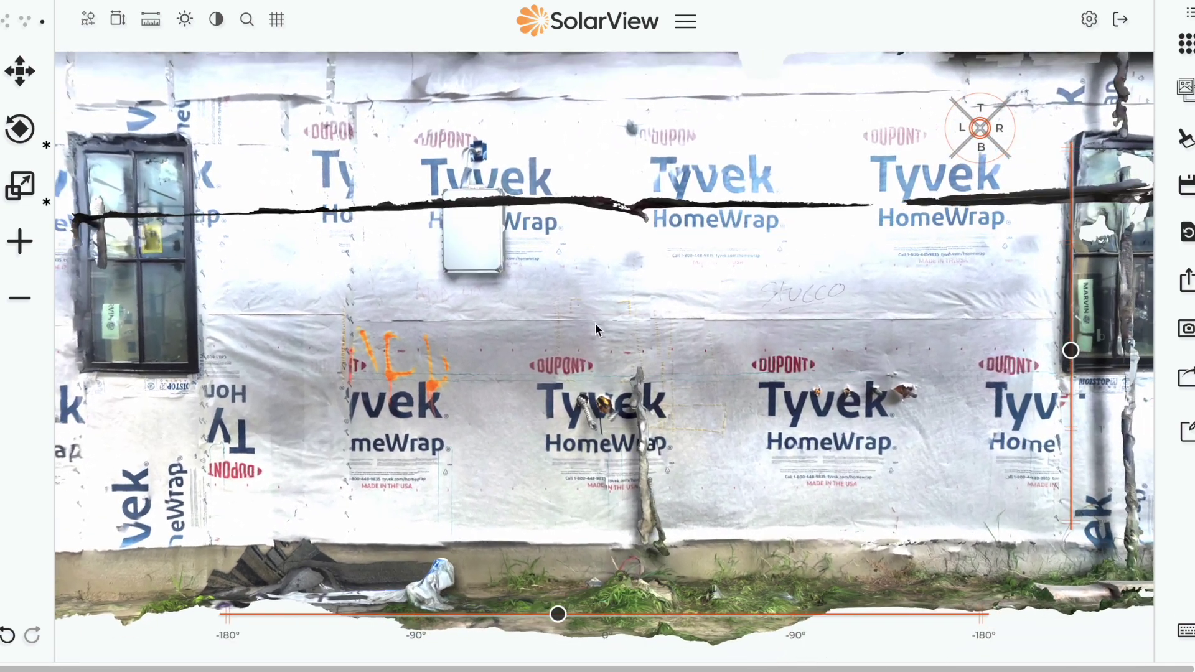
pyautogui.click(480, 232)
pyautogui.moveTo(475, 188); pyautogui.dragTo(480, 261)
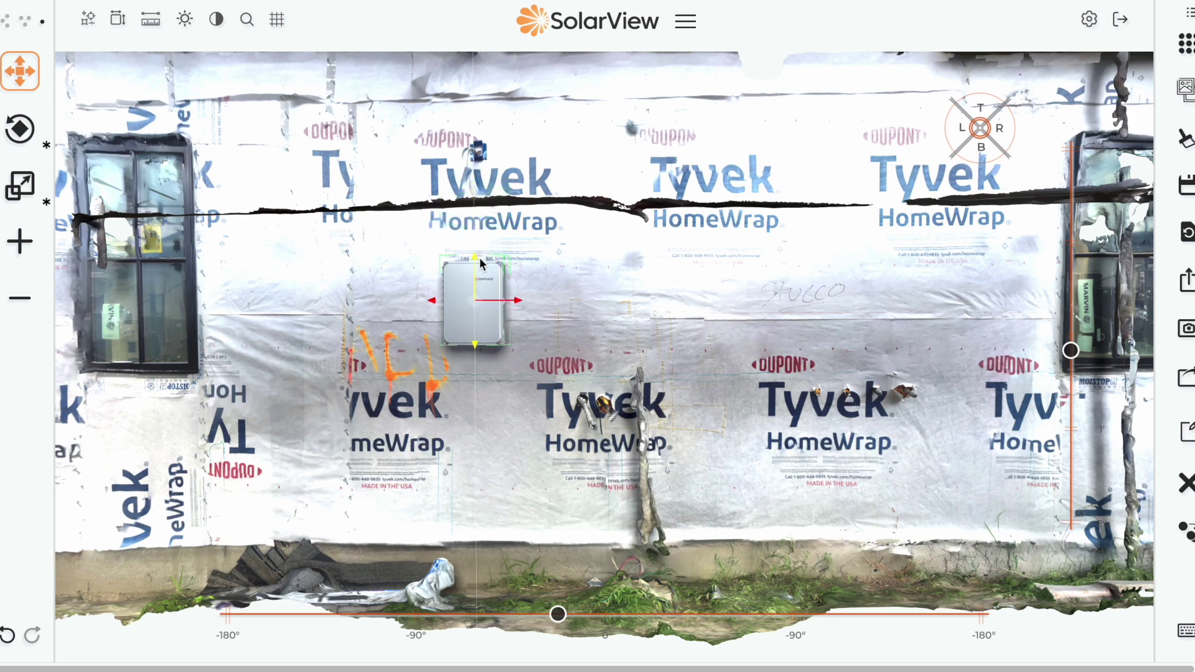
pyautogui.click(438, 383)
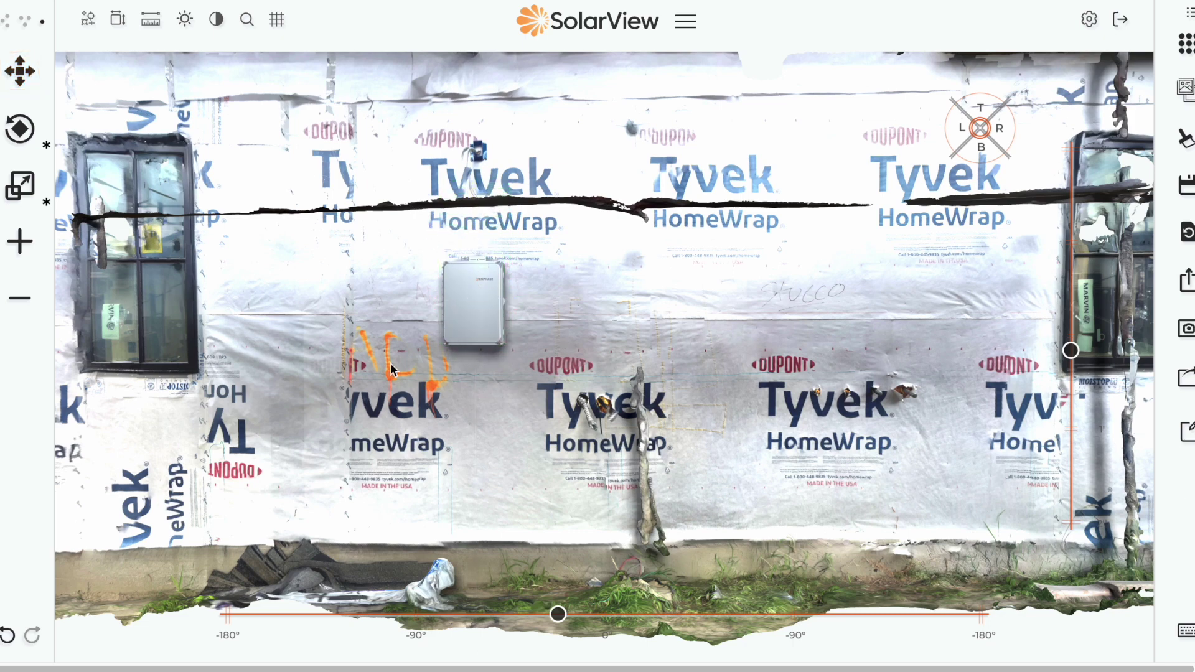
# - Measure the combiner's width along its lower edge
pyautogui.click(152, 21)
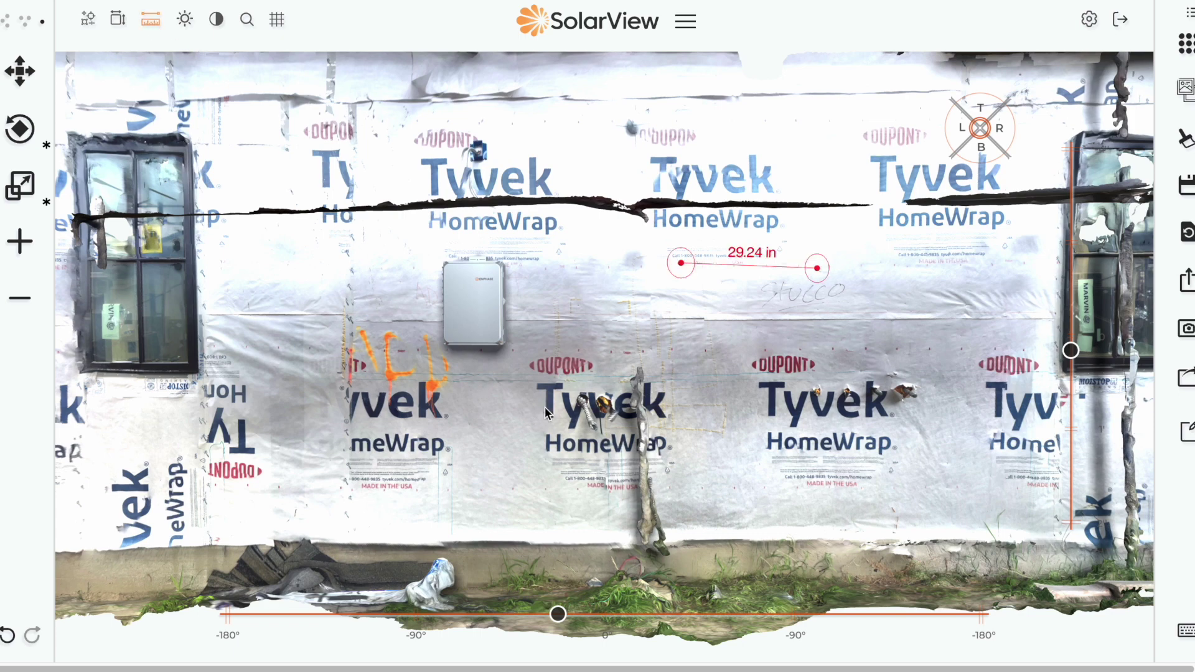
pyautogui.moveTo(678, 261); pyautogui.dragTo(442, 356)
pyautogui.moveTo(817, 272); pyautogui.dragTo(493, 359)
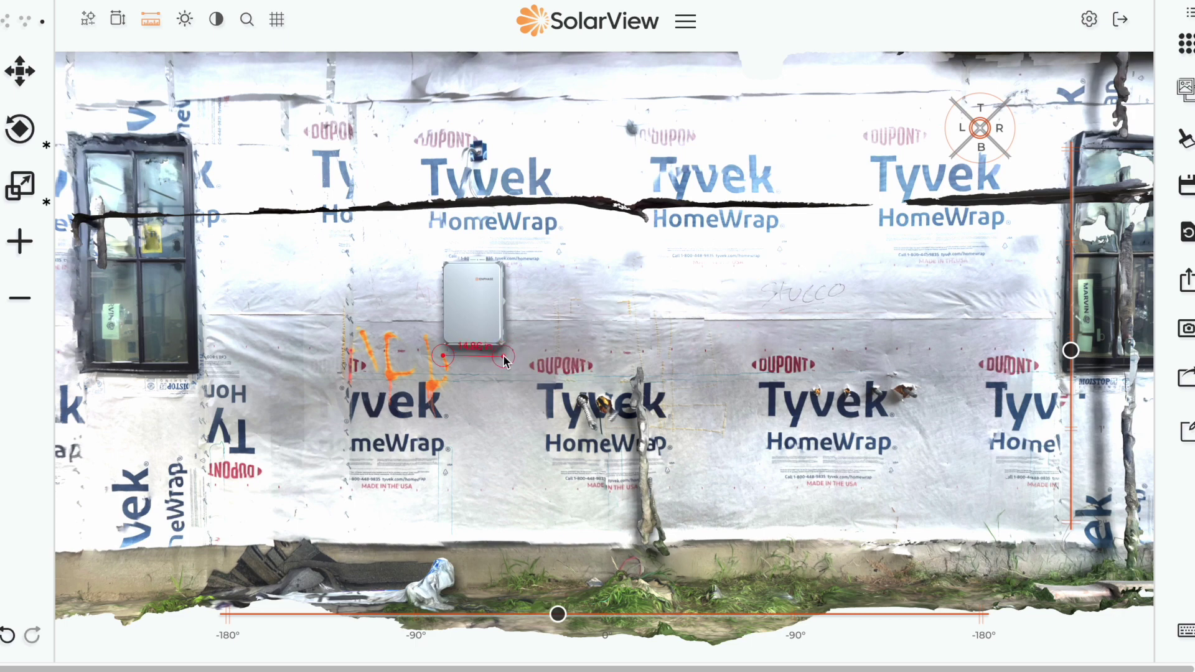
pyautogui.scroll(4, 442, 353)
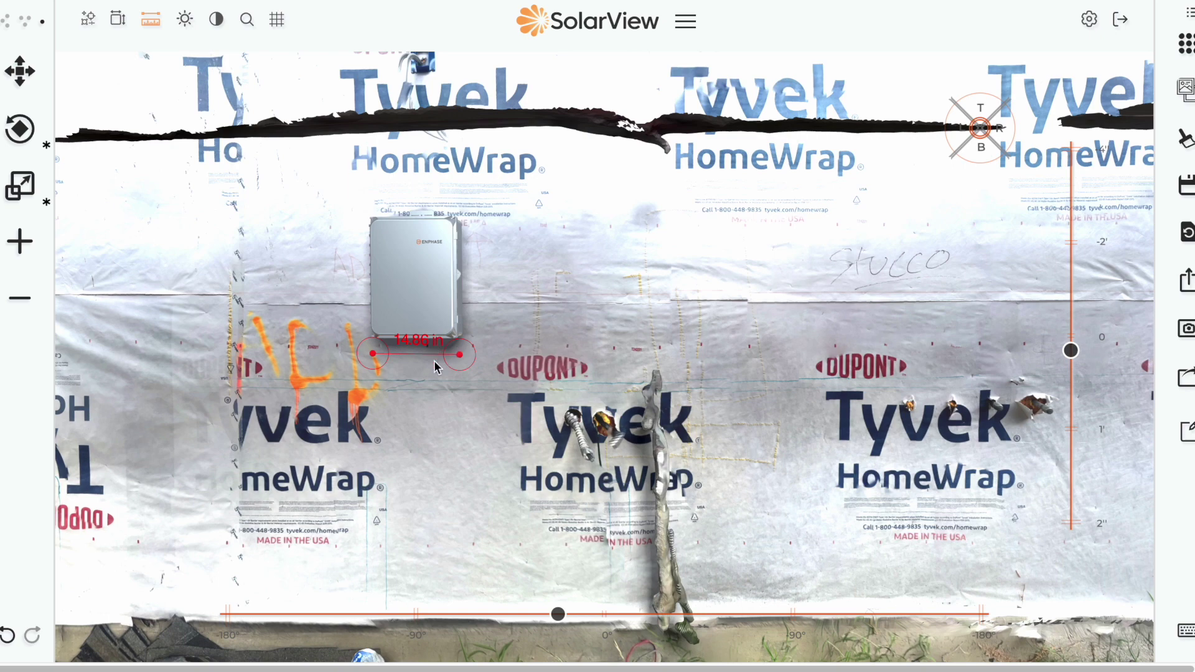
# - Measure the combiner's height along its side and close the measurement
pyautogui.scroll(-3, 443, 353)
pyautogui.moveTo(411, 356); pyautogui.dragTo(493, 252)
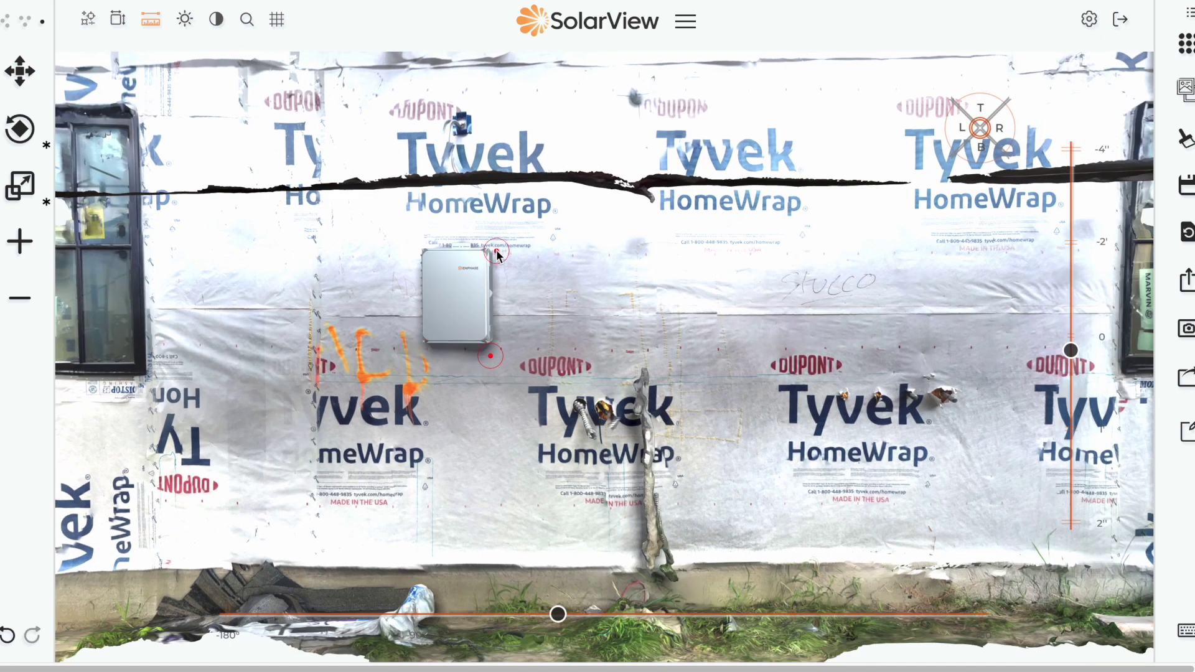
pyautogui.moveTo(491, 356); pyautogui.dragTo(492, 355)
pyautogui.click(152, 24)
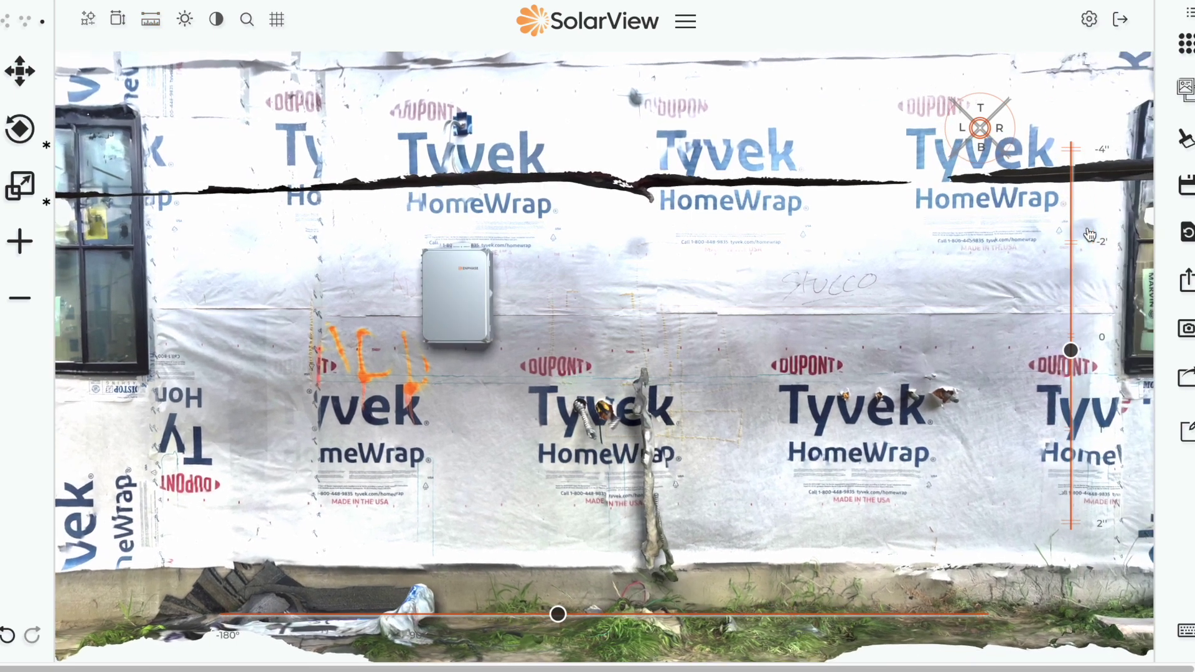
# - Add two Enphase Battery units from the equipment library to the scene
pyautogui.click(1186, 43)
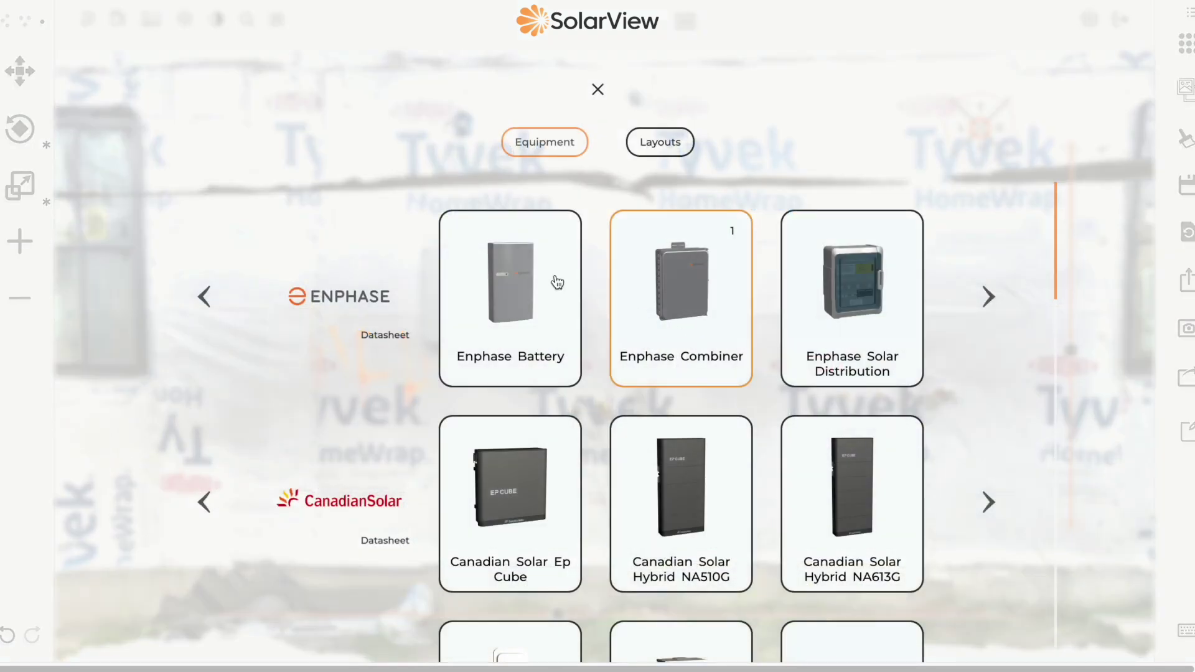
pyautogui.click(562, 284)
pyautogui.click(562, 283)
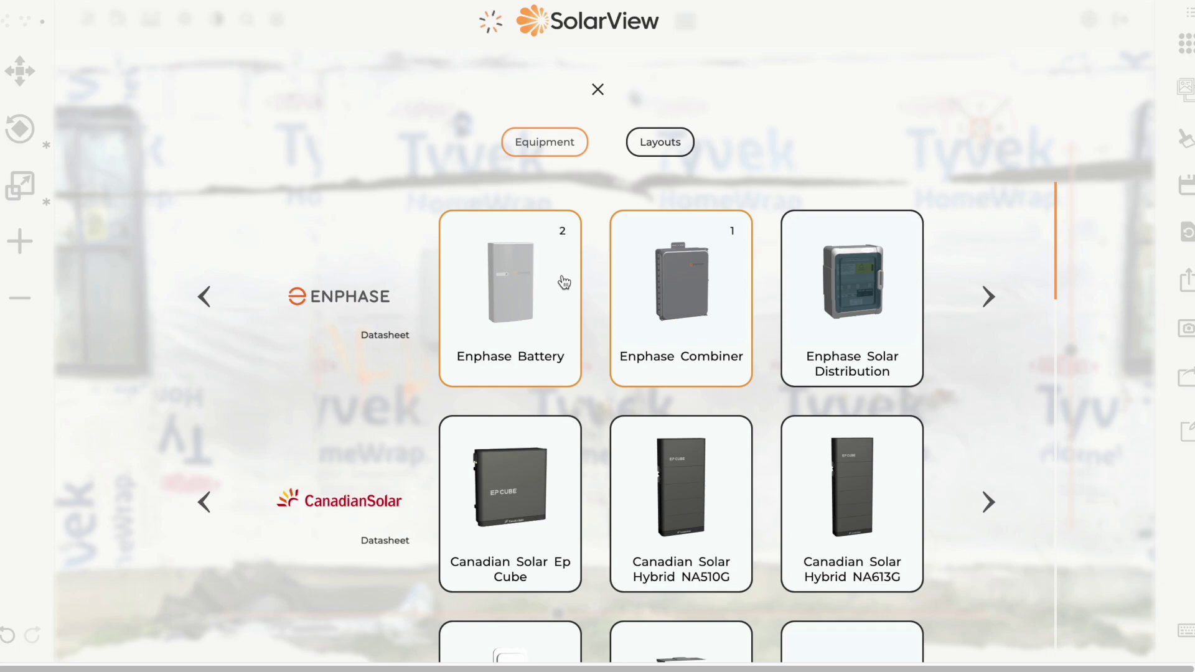
pyautogui.click(598, 91)
# - Lower the combiner and both batteries together so the batteries' bases sit just above the lower row of Tyvek lettering
pyautogui.moveTo(922, 312); pyautogui.dragTo(915, 156)
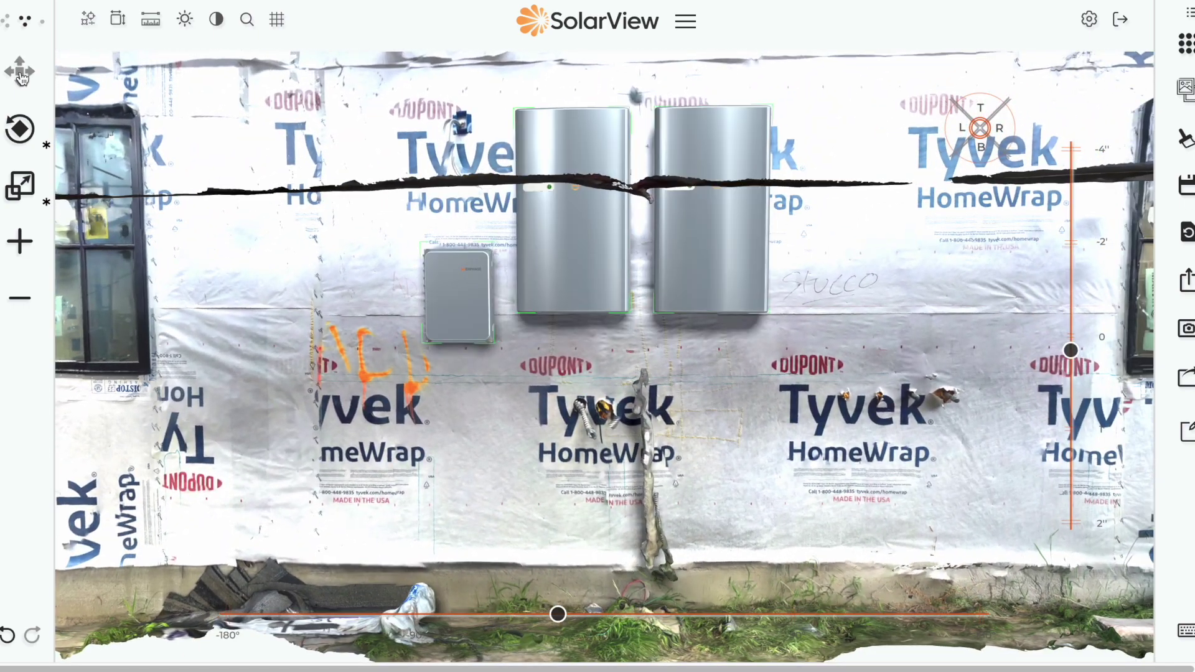
pyautogui.click(695, 249)
pyautogui.press('w')
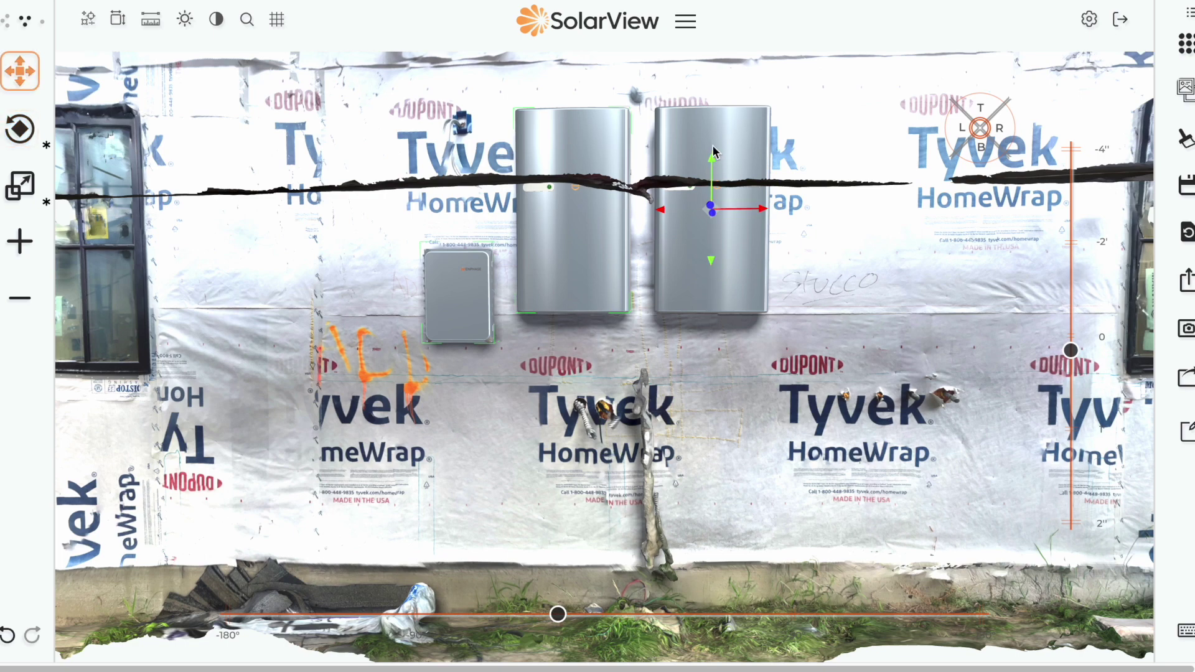
pyautogui.moveTo(711, 163); pyautogui.dragTo(711, 223)
pyautogui.click(845, 277)
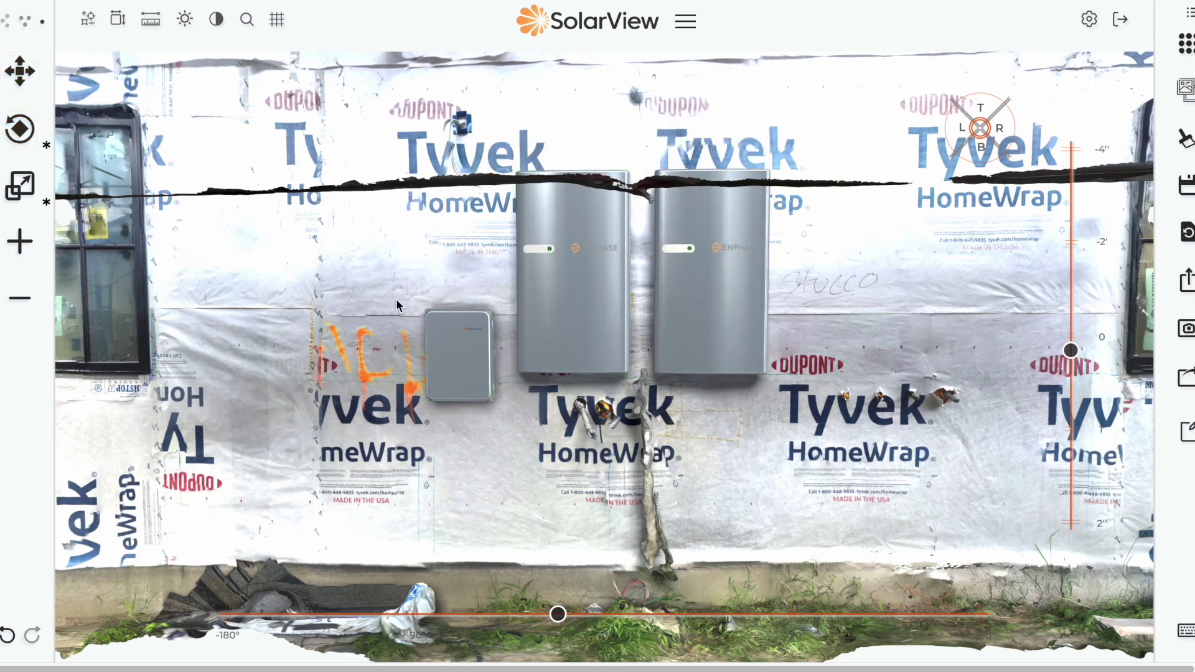
# - Raise the combiner on its own so it lines up with the lower part of the batteries
pyautogui.click(441, 330)
pyautogui.moveTo(461, 311); pyautogui.dragTo(461, 278)
pyautogui.click(794, 460)
# - Tilt the scene to a view from above and slightly rotate the battery next to the combiner
pyautogui.moveTo(881, 395); pyautogui.dragTo(637, 149)
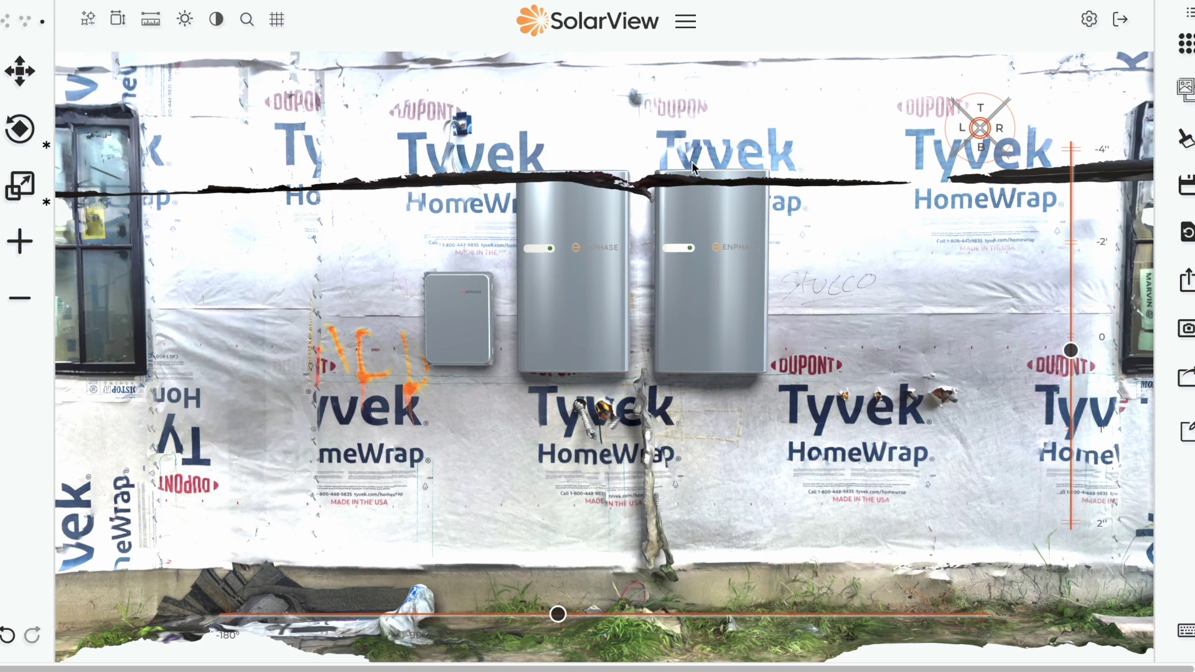
pyautogui.click(726, 286)
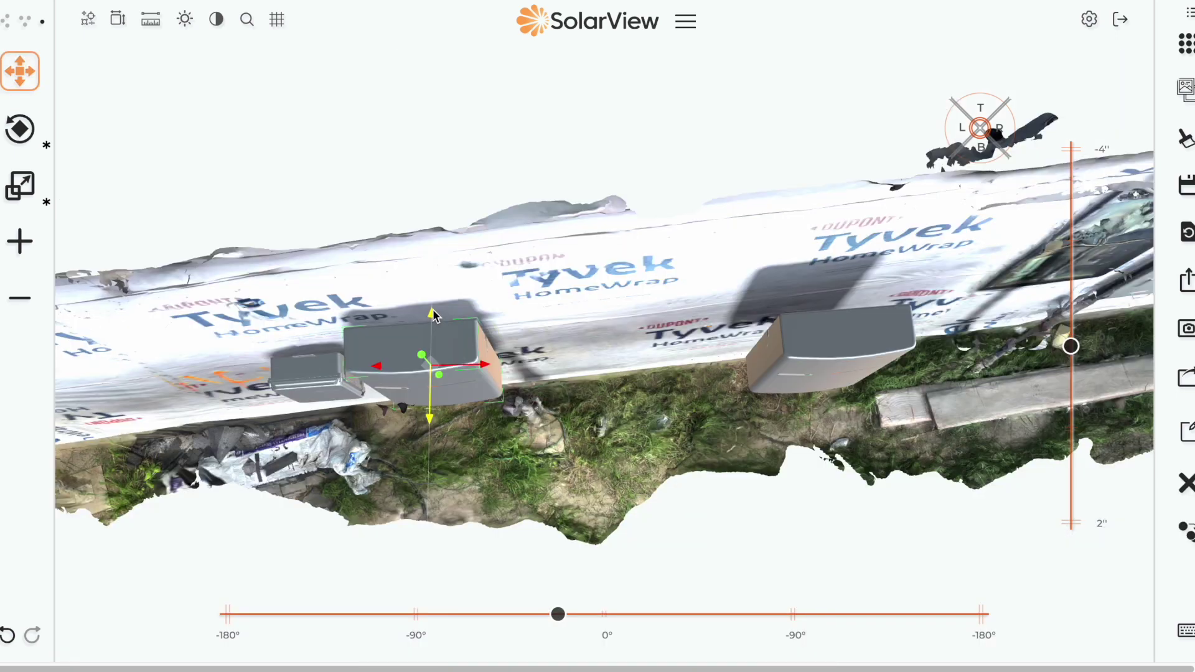
pyautogui.press('r')
pyautogui.moveTo(508, 420); pyautogui.dragTo(501, 402)
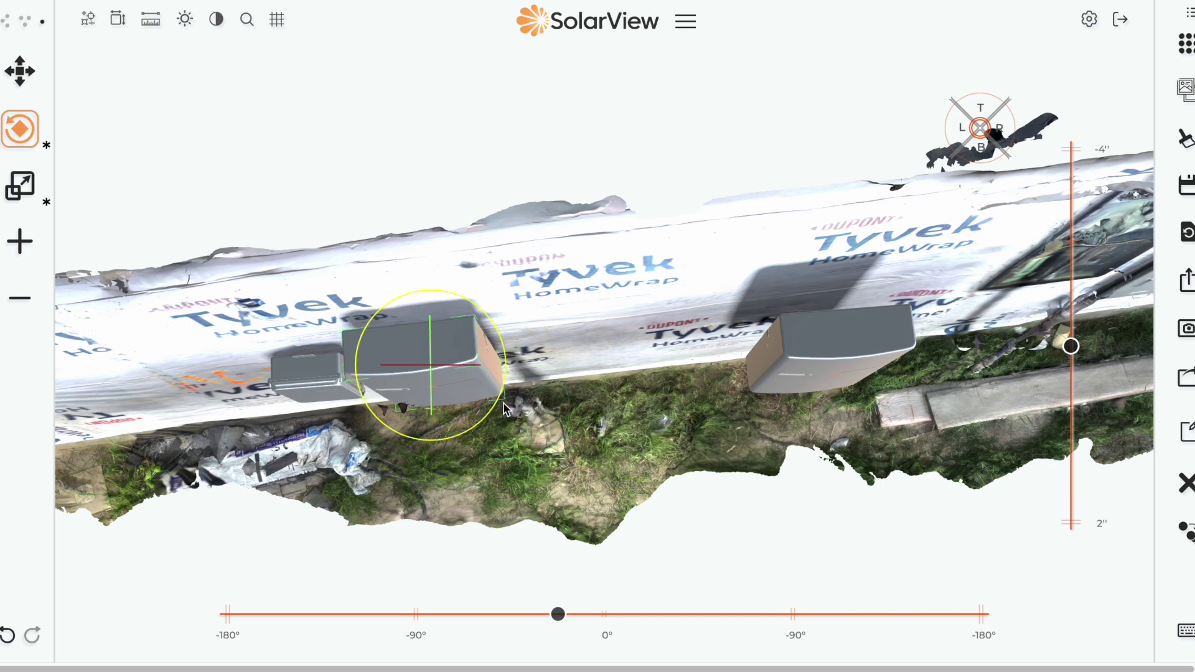
# - Move the separated second battery back along the wall beside the first one, leaving a narrow gap
pyautogui.click(828, 355)
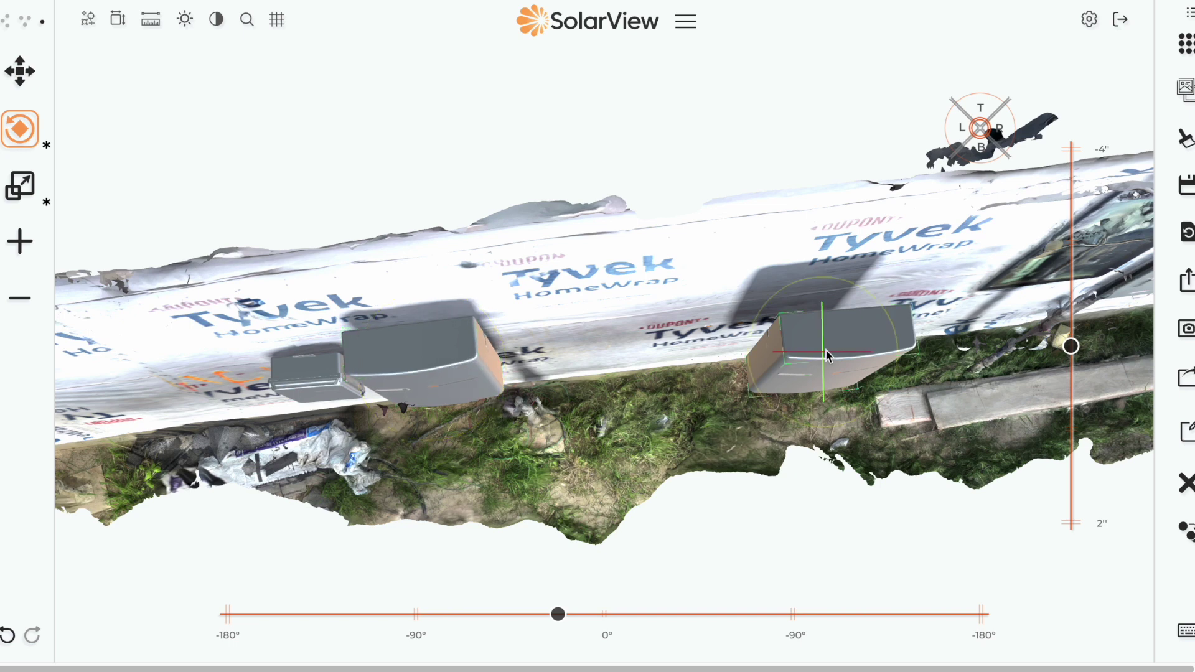
pyautogui.press('m')
pyautogui.moveTo(828, 352); pyautogui.dragTo(541, 349)
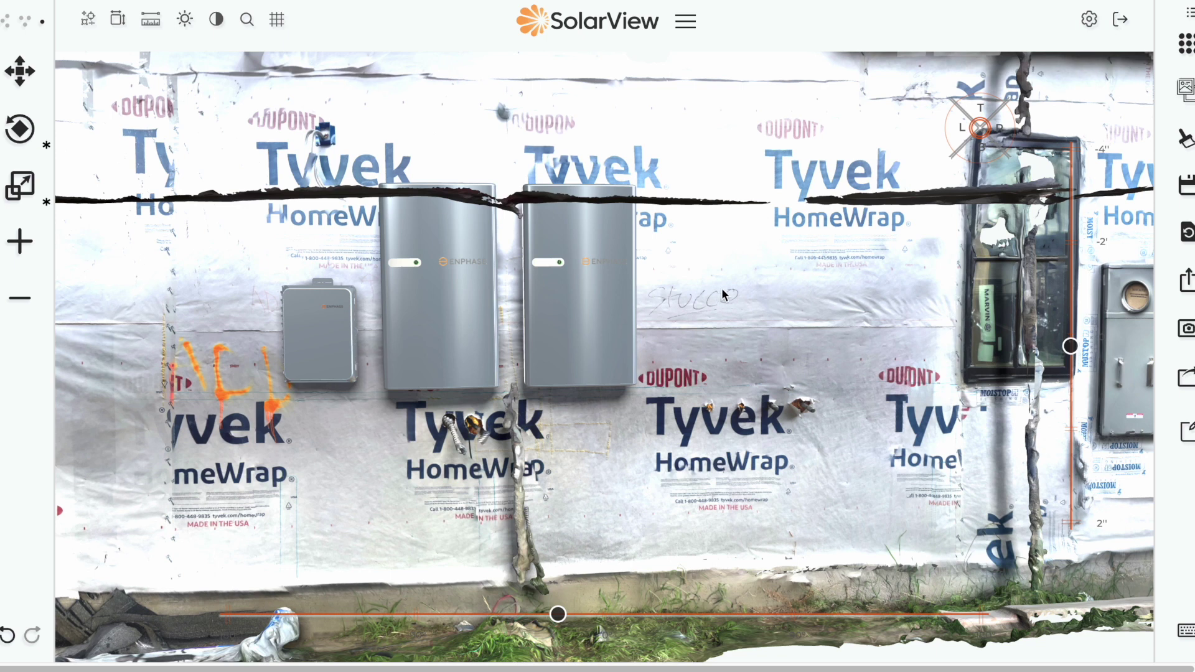
# - Shift the combiner and both batteries together to the left along the wall, keeping their spacing
pyautogui.click(7, 25)
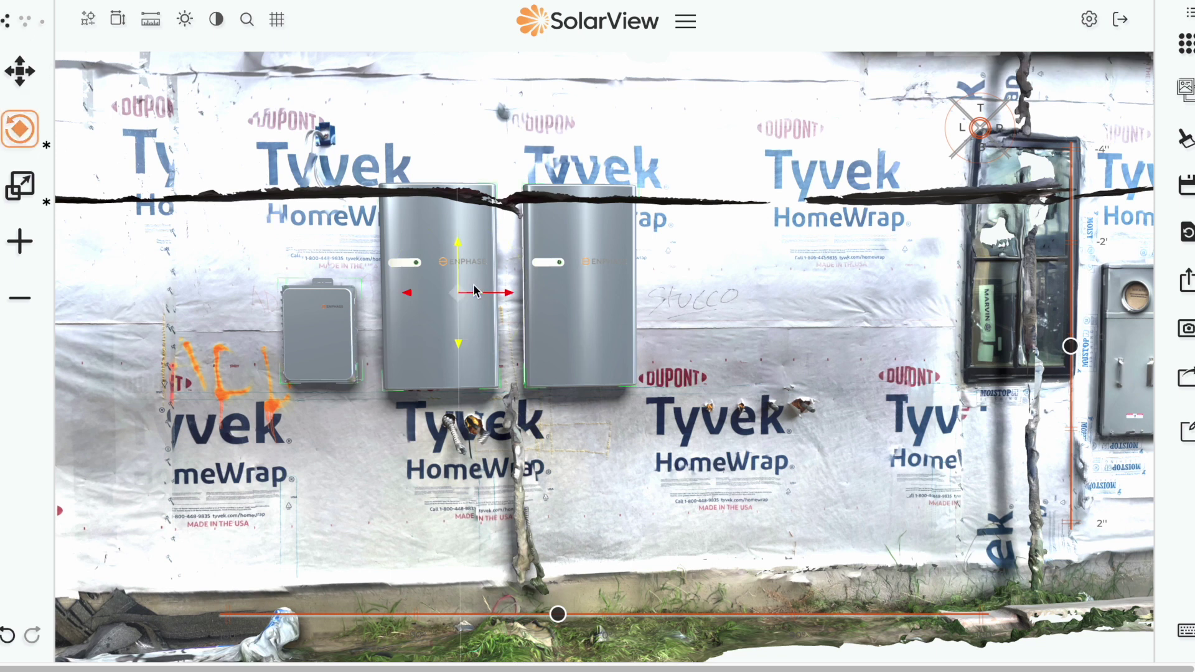
pyautogui.press('w')
pyautogui.moveTo(458, 295); pyautogui.dragTo(417, 297)
pyautogui.click(23, 25)
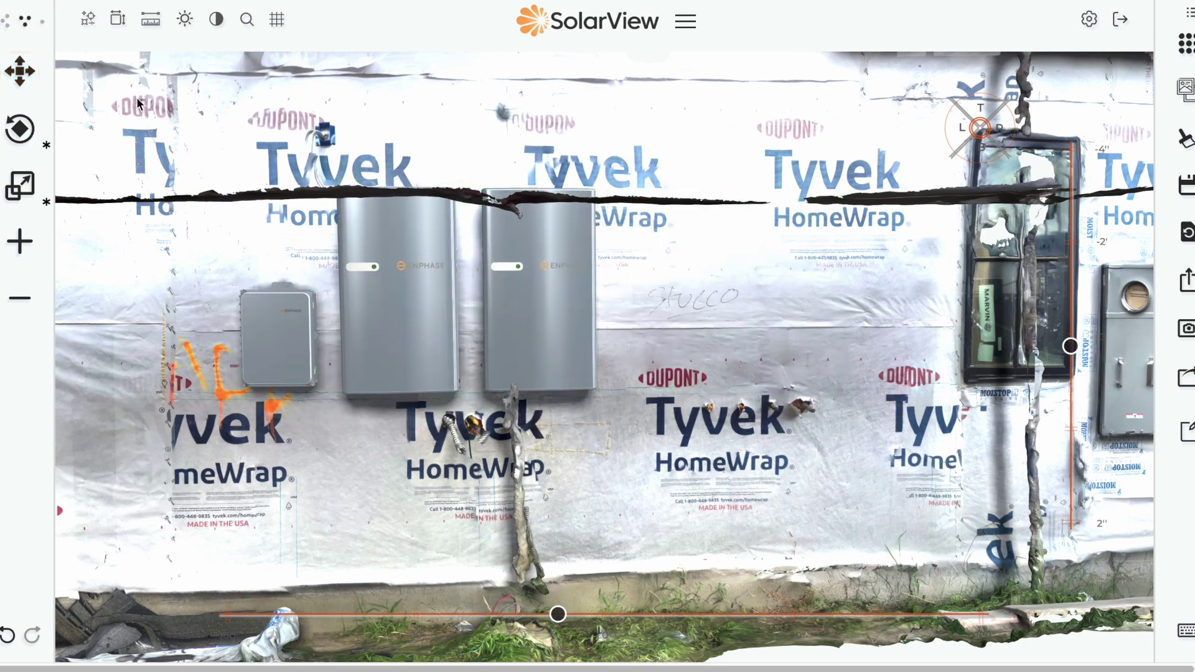
# - Nudge the combiner and the right battery slightly left together, and shift the left battery left by a similar small amount
pyautogui.click(274, 342)
pyautogui.keyDown('shift'); pyautogui.click(516, 330); pyautogui.keyUp('shift')
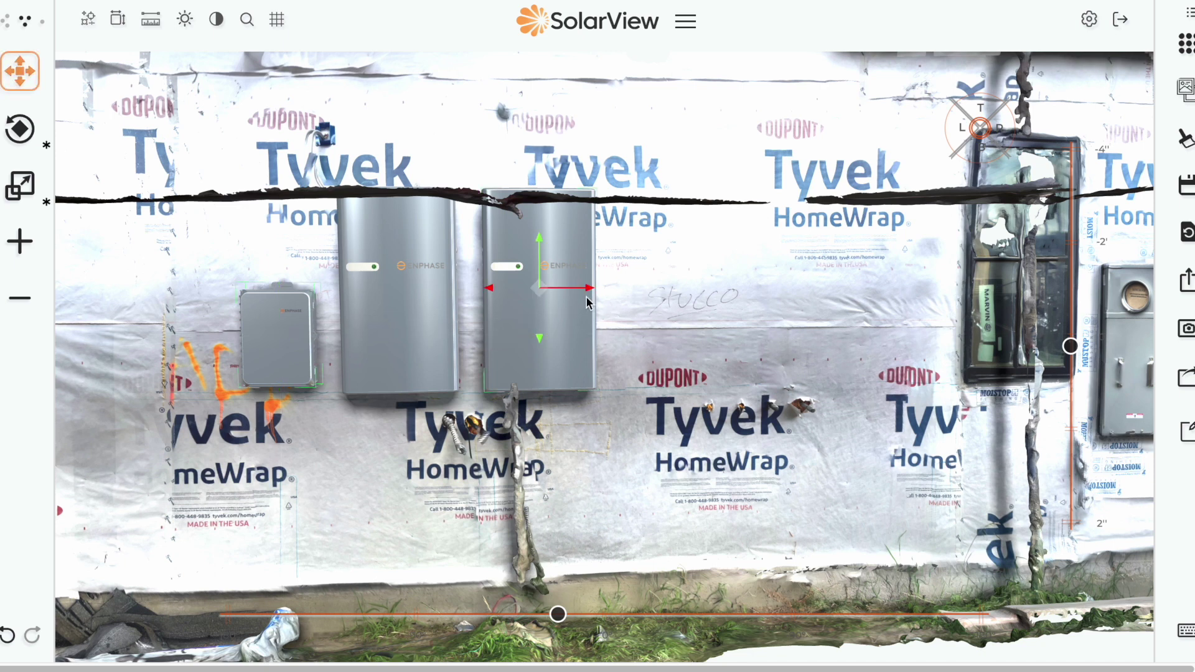
pyautogui.moveTo(590, 290)
pyautogui.mouseDown()
pyautogui.moveTo(687, 288)
pyautogui.moveTo(584, 286)
pyautogui.mouseUp()
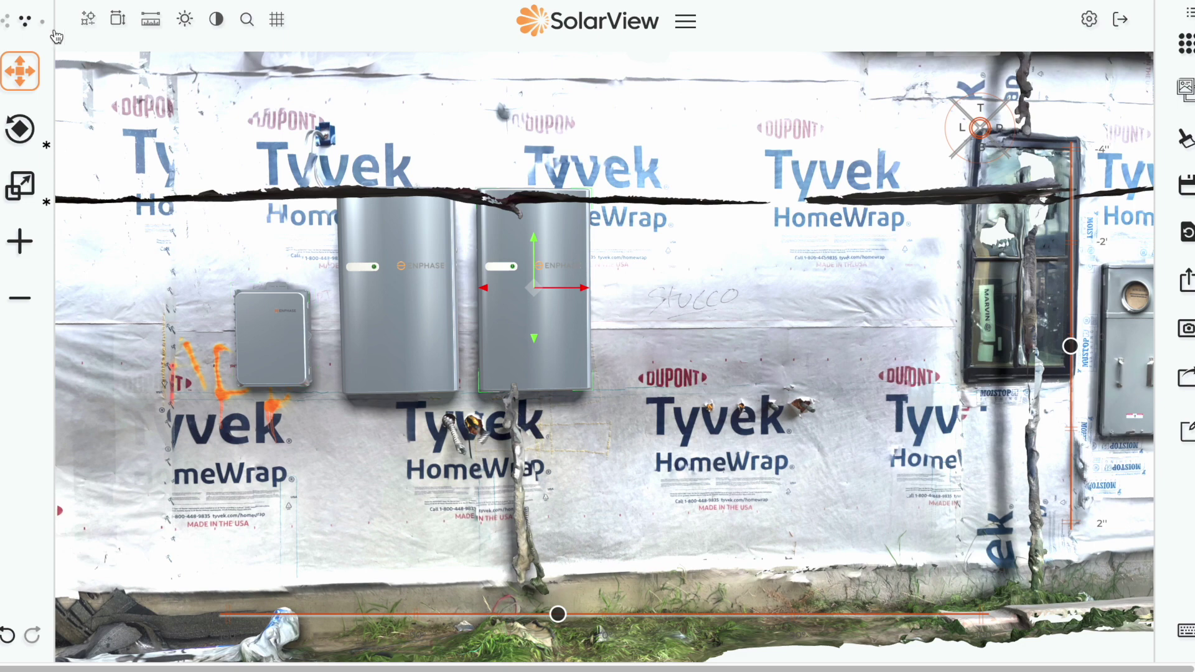
pyautogui.click(434, 359)
pyautogui.moveTo(399, 287); pyautogui.dragTo(395, 287)
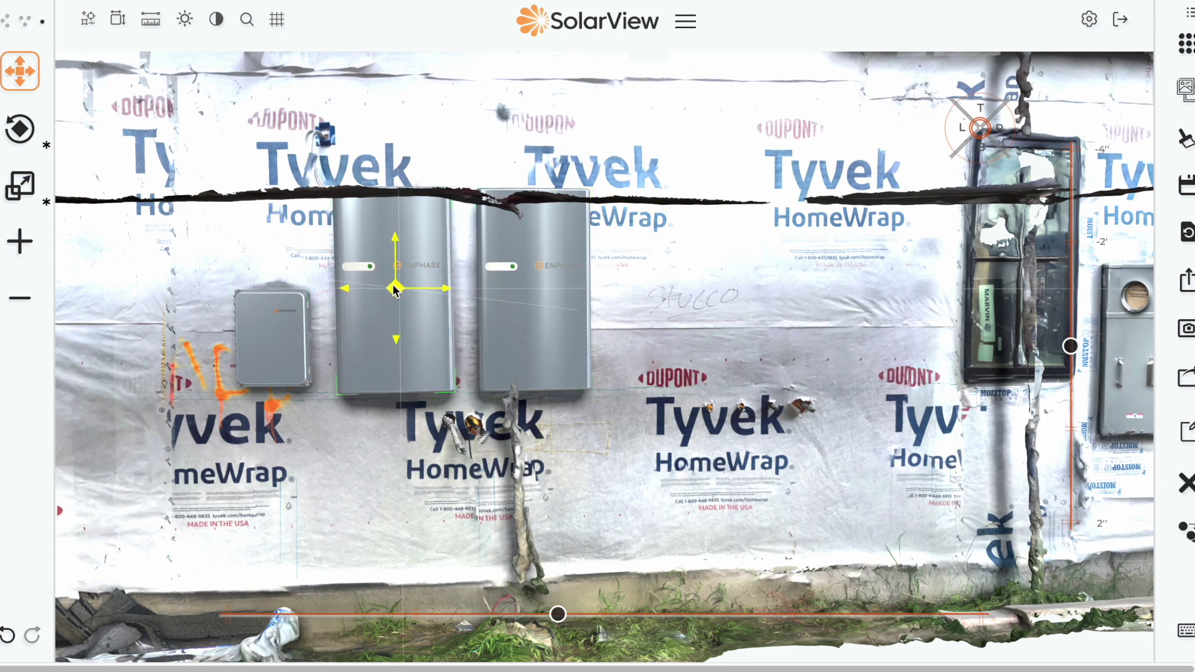
pyautogui.click(706, 287)
# - Add a horizontal conduit from the equipment library and move it left into the gap between the upper parts of the two batteries
pyautogui.click(1187, 44)
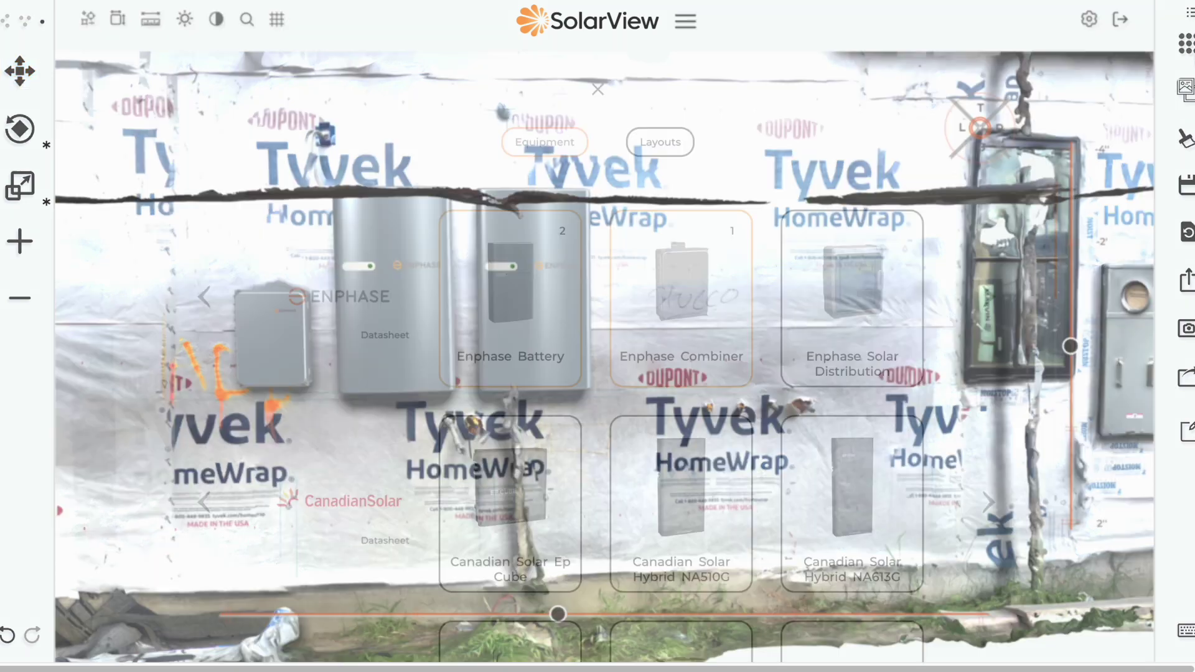
pyautogui.scroll(-3, 921, 395)
pyautogui.scroll(-2, 922, 394)
pyautogui.click(912, 397)
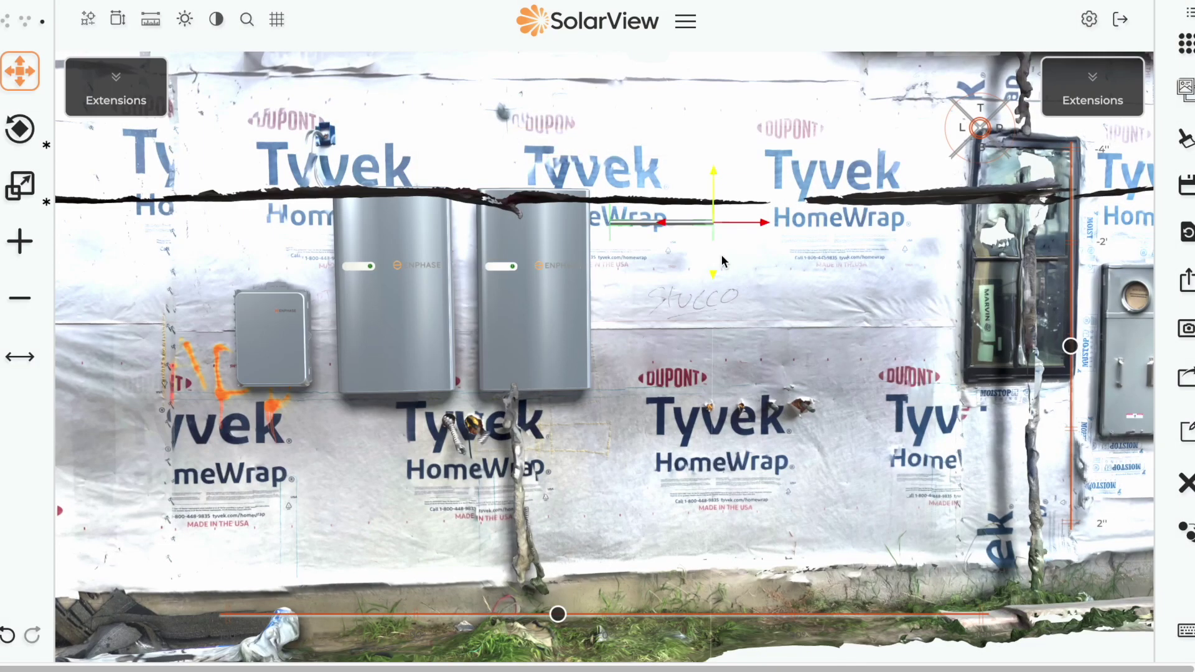
pyautogui.moveTo(715, 221); pyautogui.dragTo(506, 225)
# - Push the conduit back towards the wall from a view above and lower it slightly between the batteries
pyautogui.moveTo(435, 302); pyautogui.dragTo(732, 492)
pyautogui.click(638, 428)
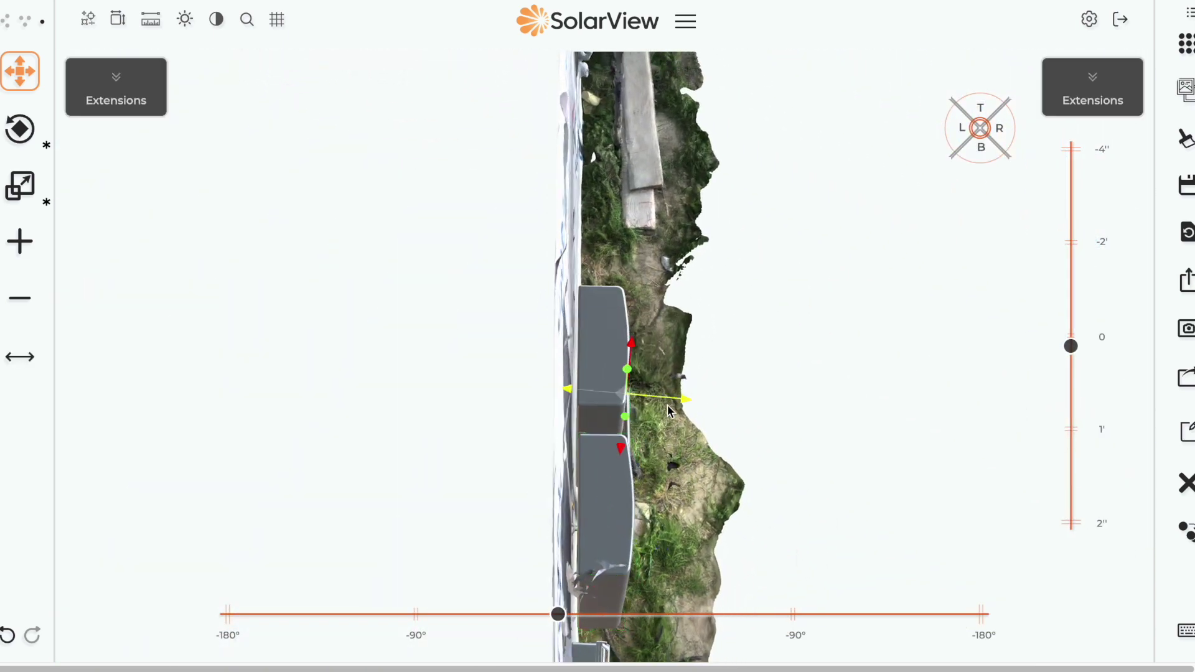
pyautogui.moveTo(682, 399); pyautogui.dragTo(657, 402)
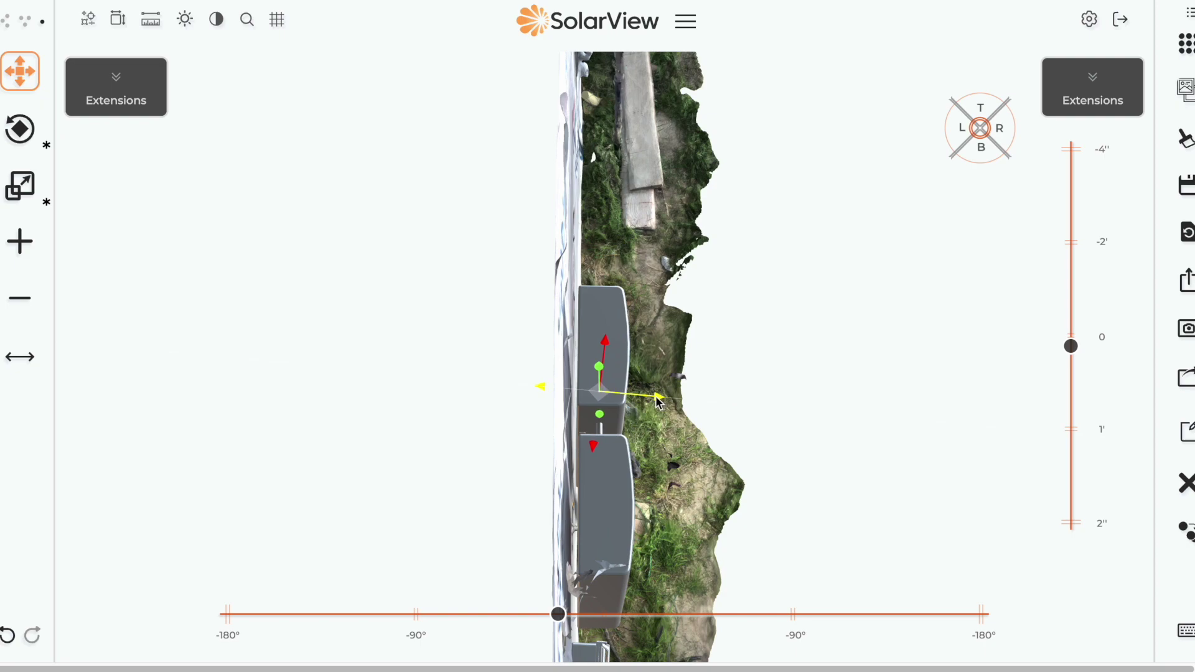
pyautogui.moveTo(721, 453); pyautogui.dragTo(375, 190)
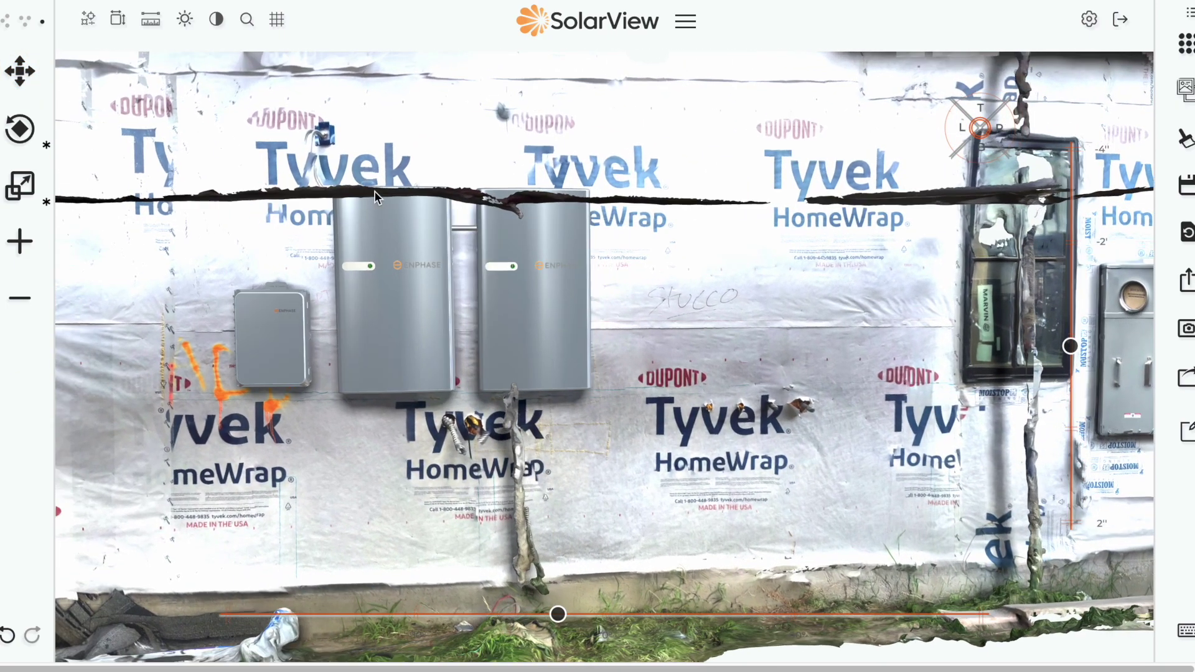
pyautogui.click(462, 231)
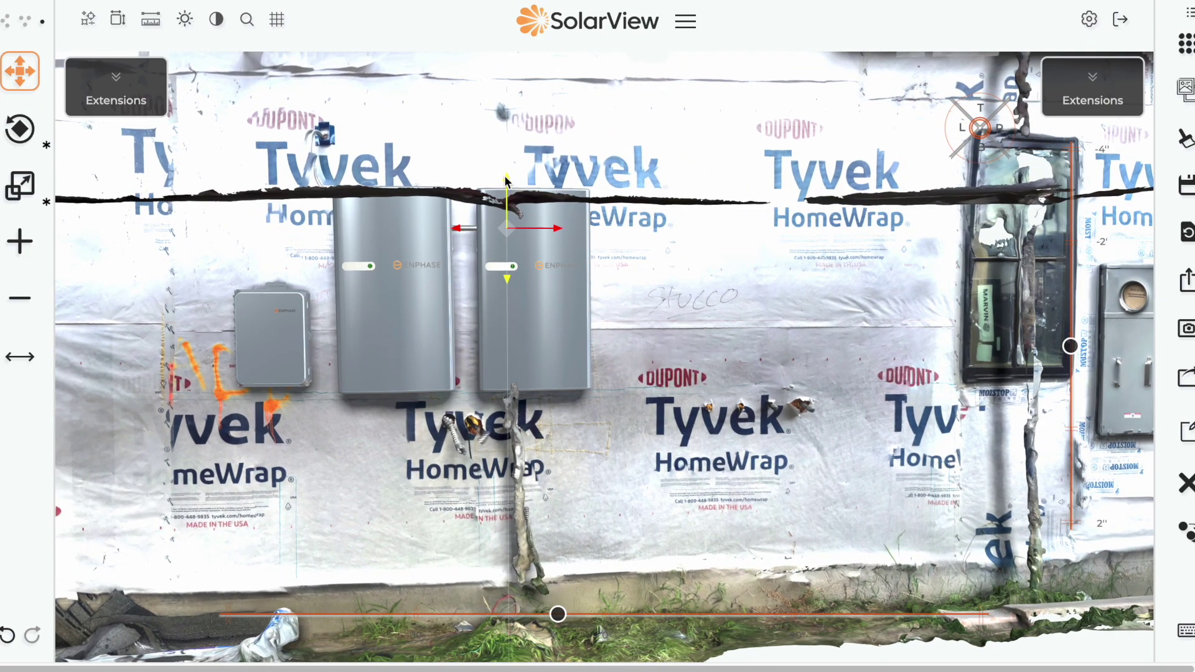
# - Select all the equipment together and rotate it slightly around the vertical axis to line up with the wall
pyautogui.moveTo(390, 454); pyautogui.dragTo(767, 424)
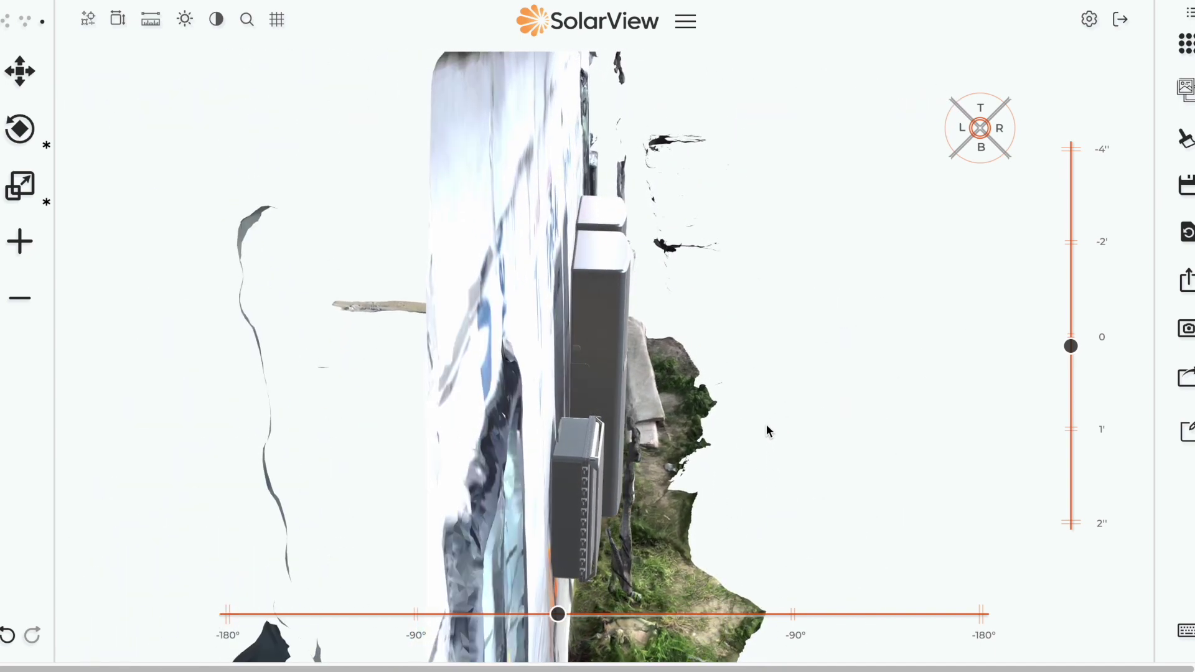
pyautogui.click(585, 472)
pyautogui.click(5, 22)
pyautogui.moveTo(952, 483); pyautogui.dragTo(961, 444)
pyautogui.press('r')
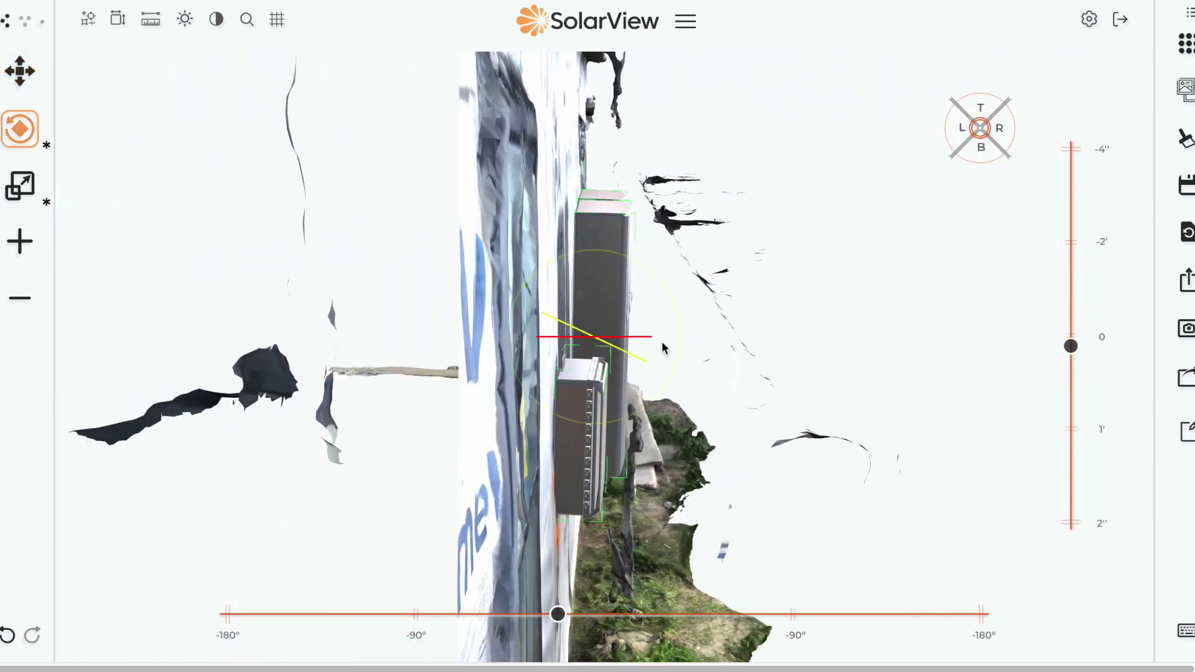
pyautogui.moveTo(670, 357); pyautogui.dragTo(675, 356)
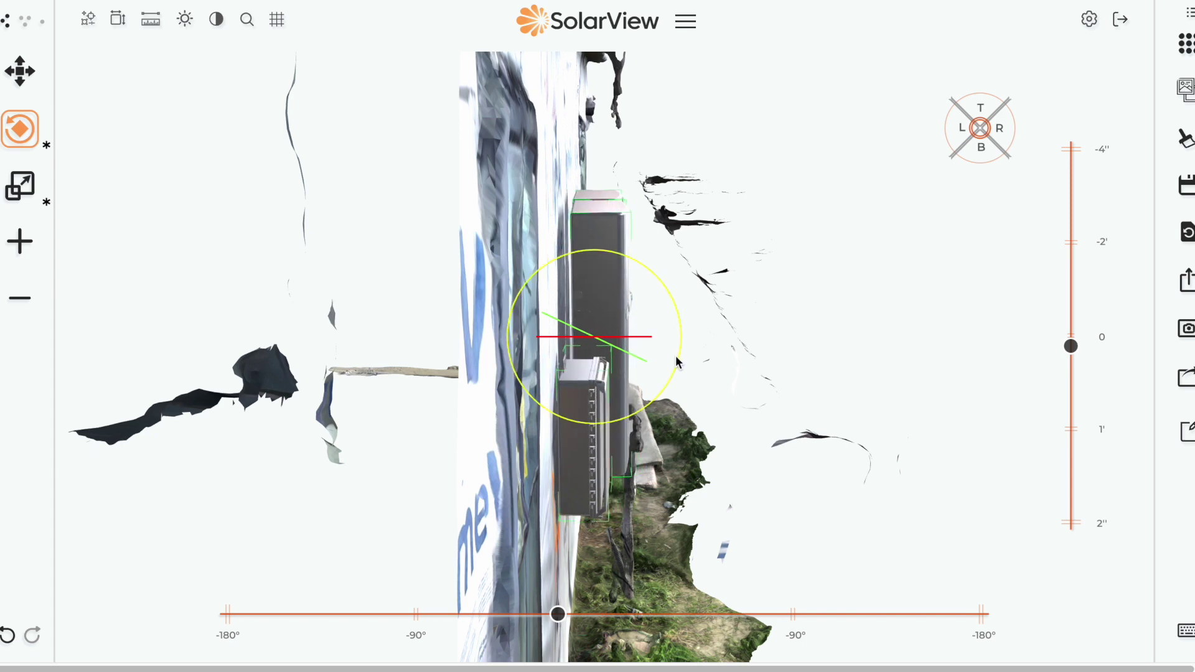
# - Move all the equipment together back against the wall and return to single-object selection
pyautogui.press('w')
pyautogui.moveTo(658, 335); pyautogui.dragTo(650, 337)
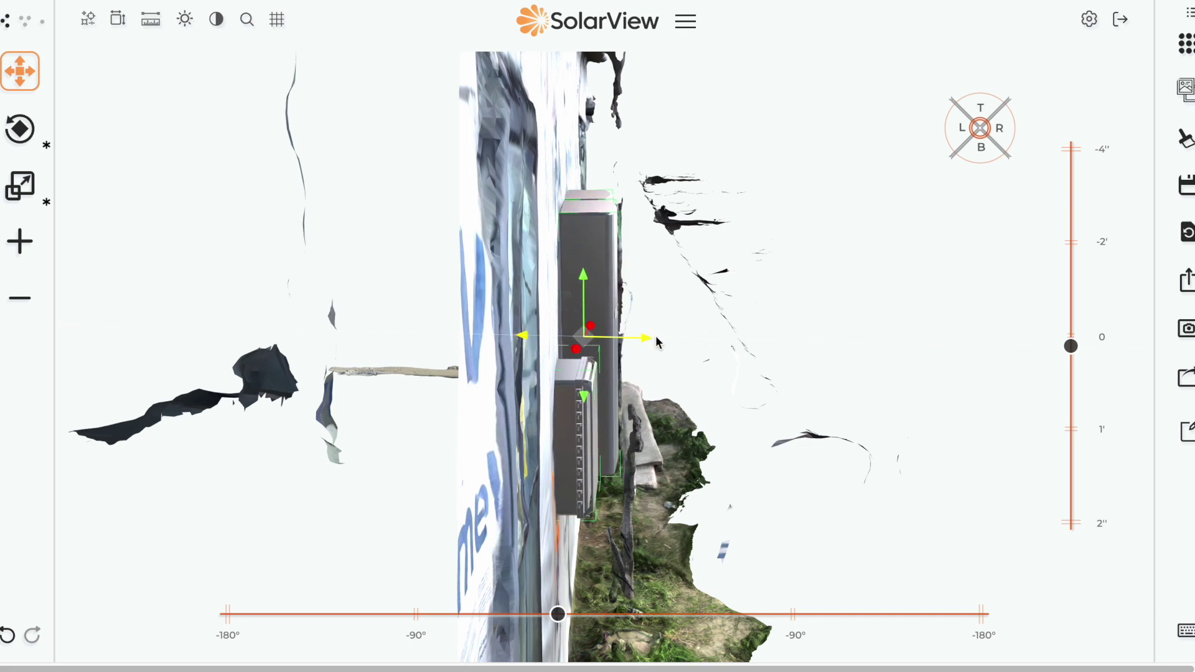
pyautogui.click(42, 24)
pyautogui.moveTo(654, 434); pyautogui.dragTo(664, 434)
pyautogui.click(702, 385)
# - Capture a snapshot of the equipment layout from an angled view along the wall, with the large window in the foreground
pyautogui.moveTo(702, 385); pyautogui.dragTo(328, 331)
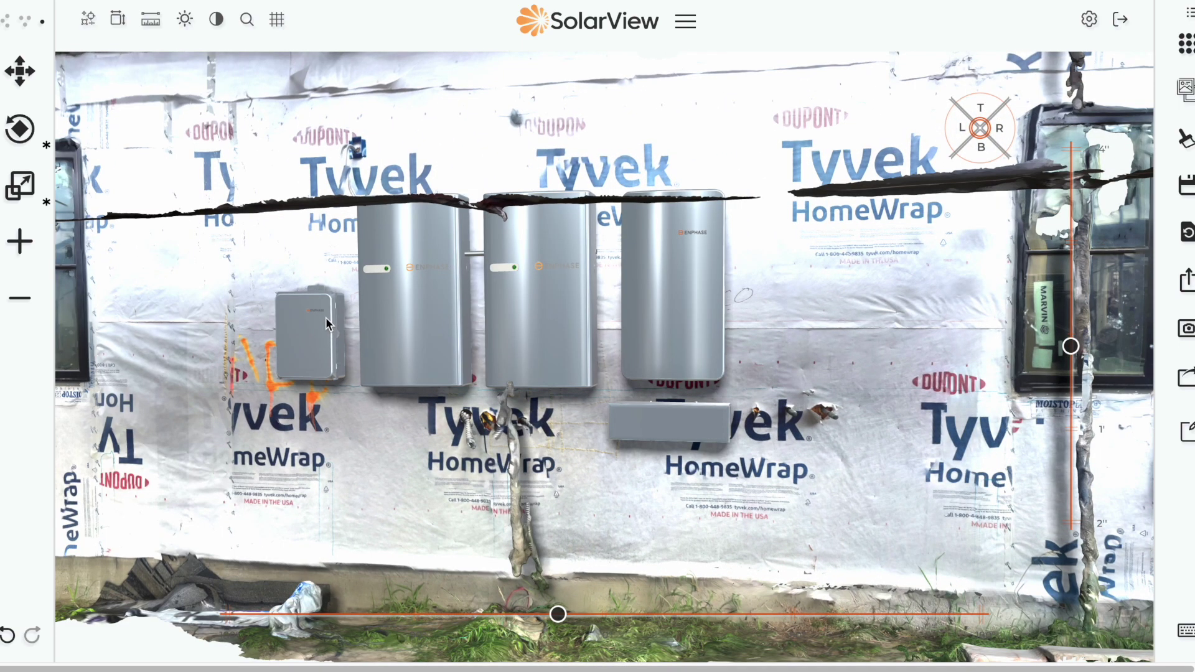
pyautogui.moveTo(394, 393); pyautogui.dragTo(450, 292)
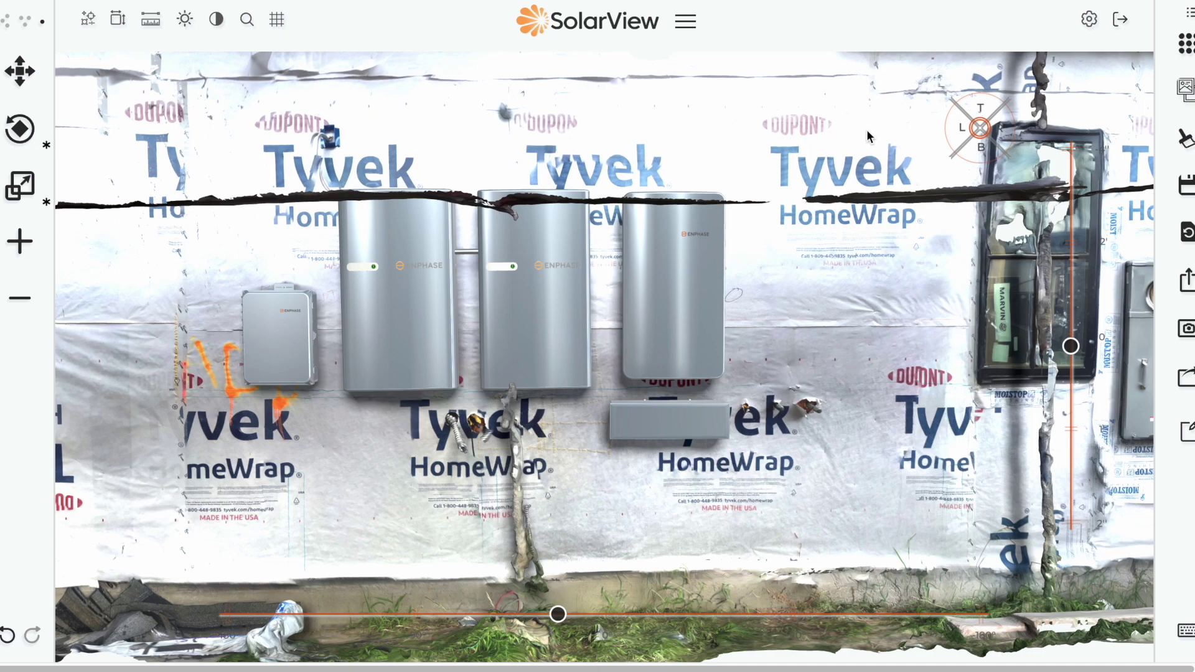
pyautogui.moveTo(461, 443); pyautogui.dragTo(752, 311)
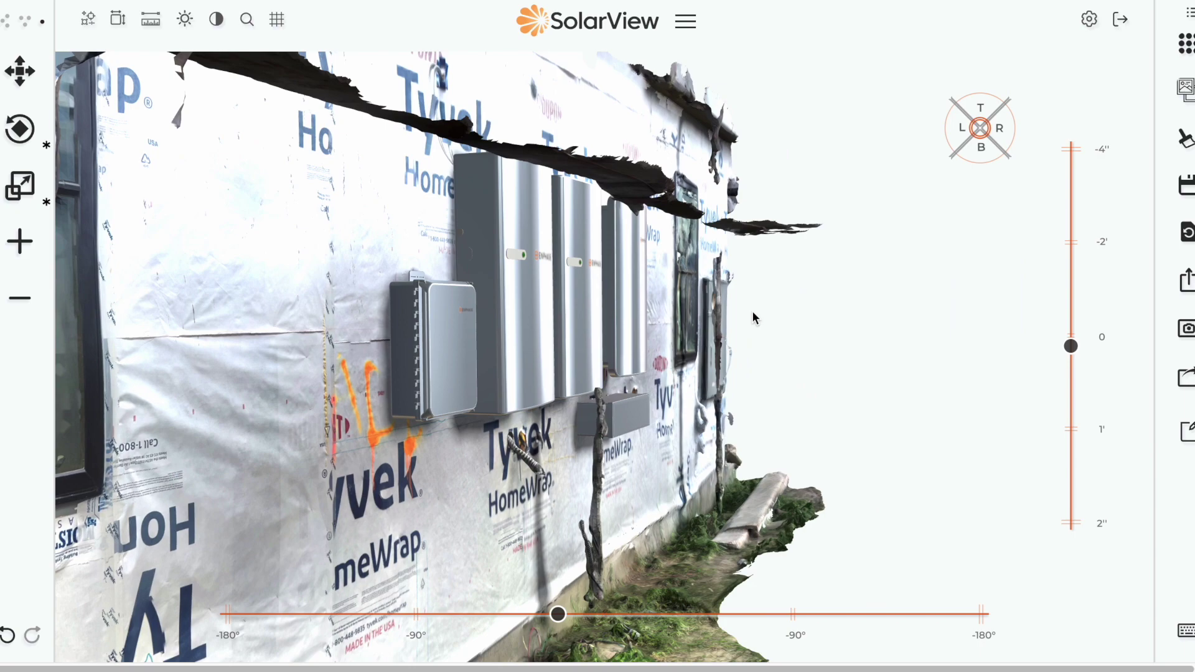
pyautogui.moveTo(824, 354); pyautogui.dragTo(359, 257)
pyautogui.click(1192, 340)
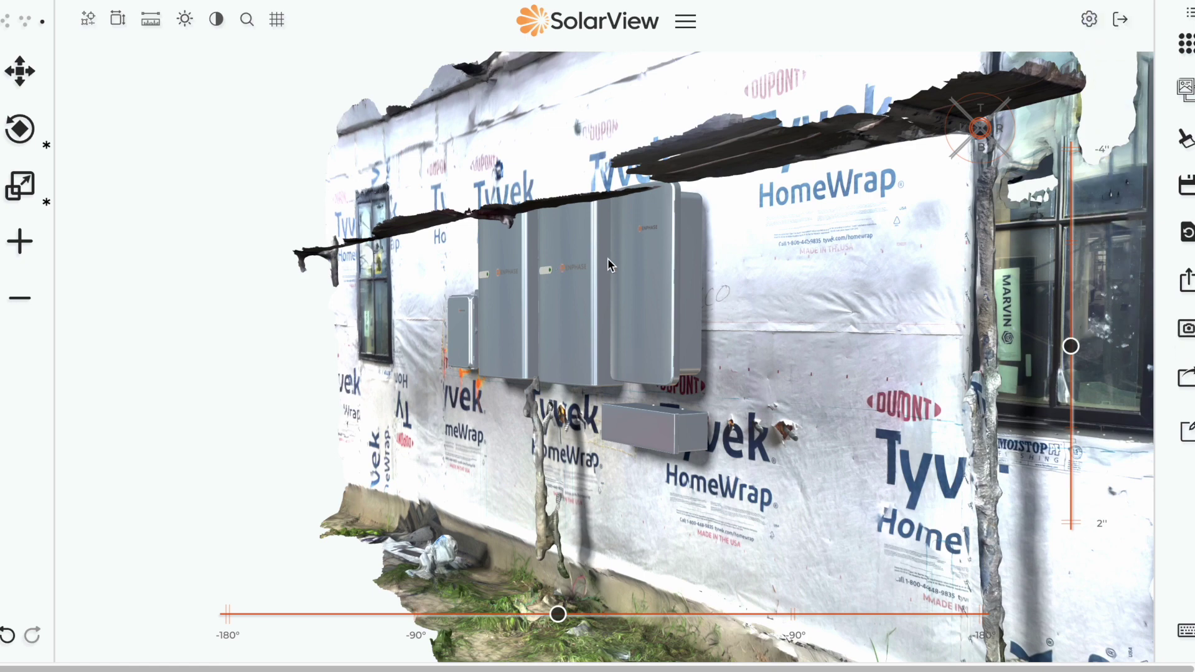
# - Capture a snapshot of the whole layout from a near-frontal view and open the saved image SolarView (96).jpeg
pyautogui.moveTo(600, 261); pyautogui.dragTo(676, 257)
pyautogui.moveTo(854, 287); pyautogui.dragTo(520, 122)
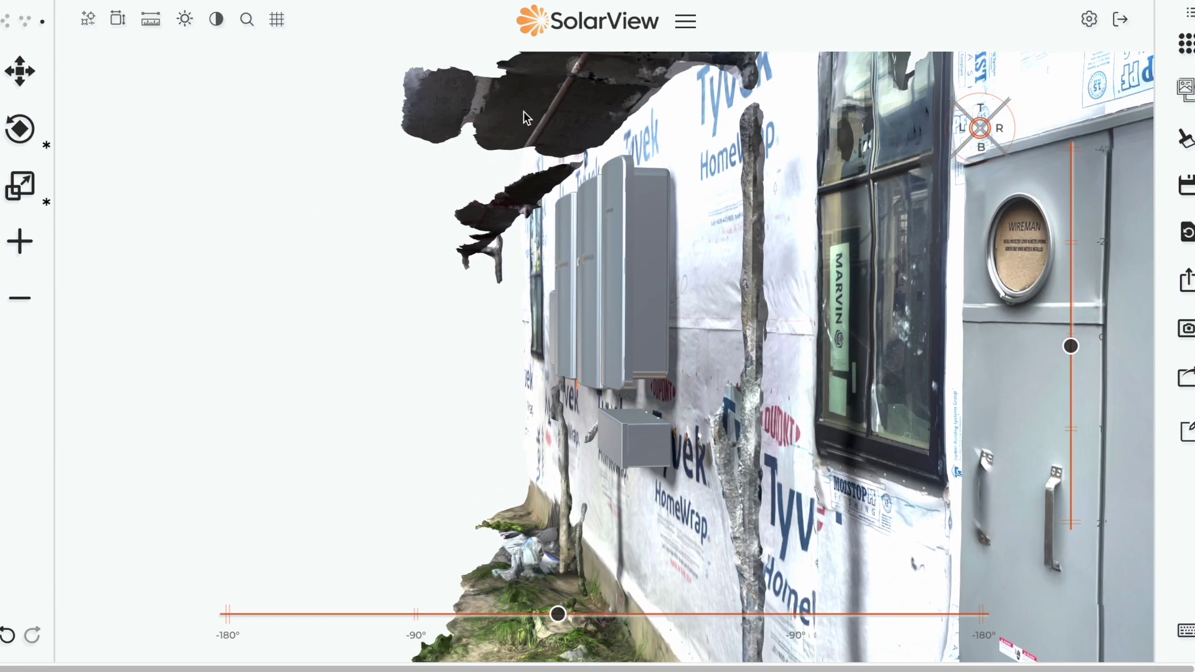
pyautogui.moveTo(484, 404); pyautogui.dragTo(1113, 143)
pyautogui.moveTo(823, 306); pyautogui.dragTo(536, 187)
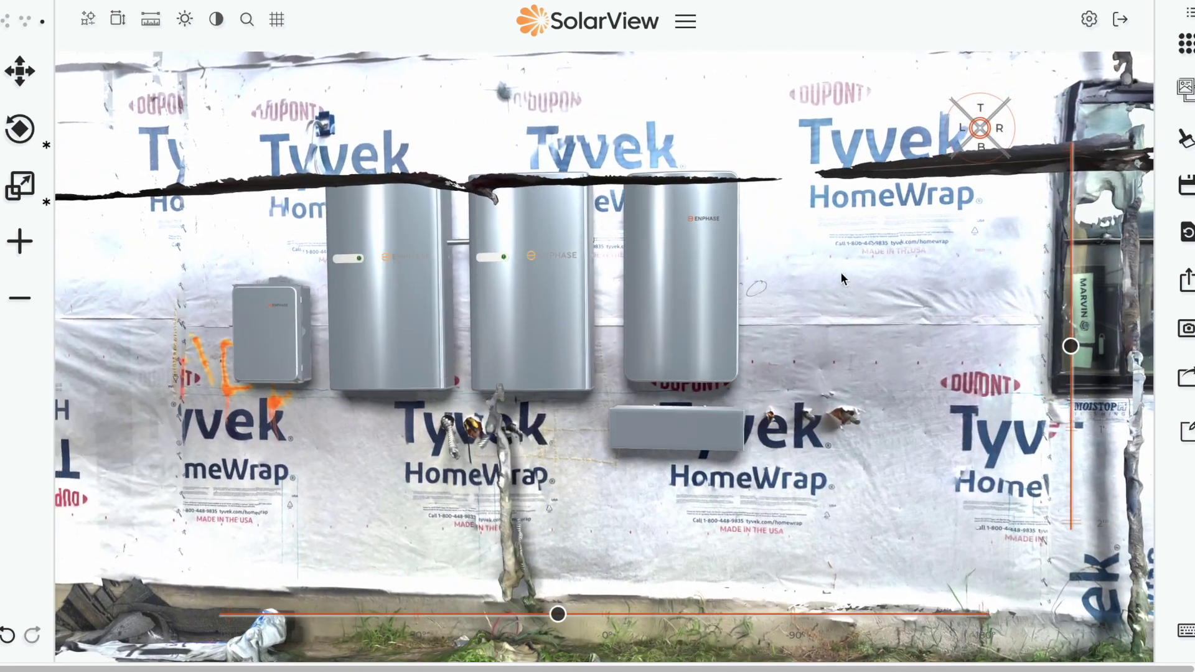
pyautogui.moveTo(860, 277); pyautogui.dragTo(841, 271)
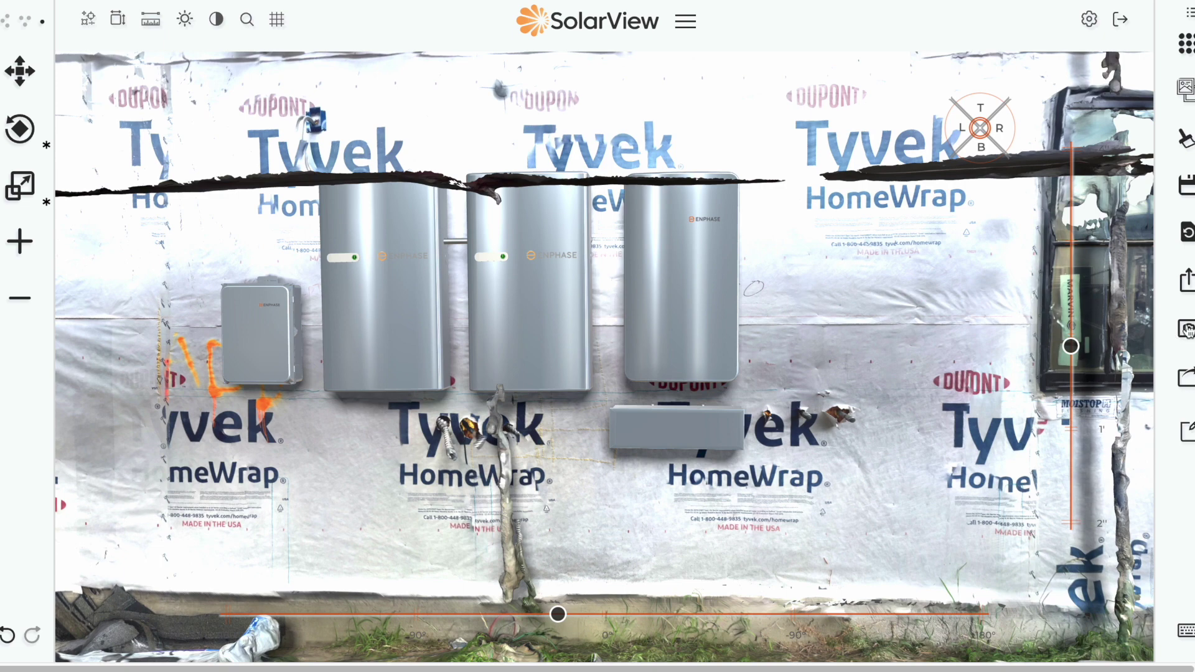
pyautogui.click(1170, 328)
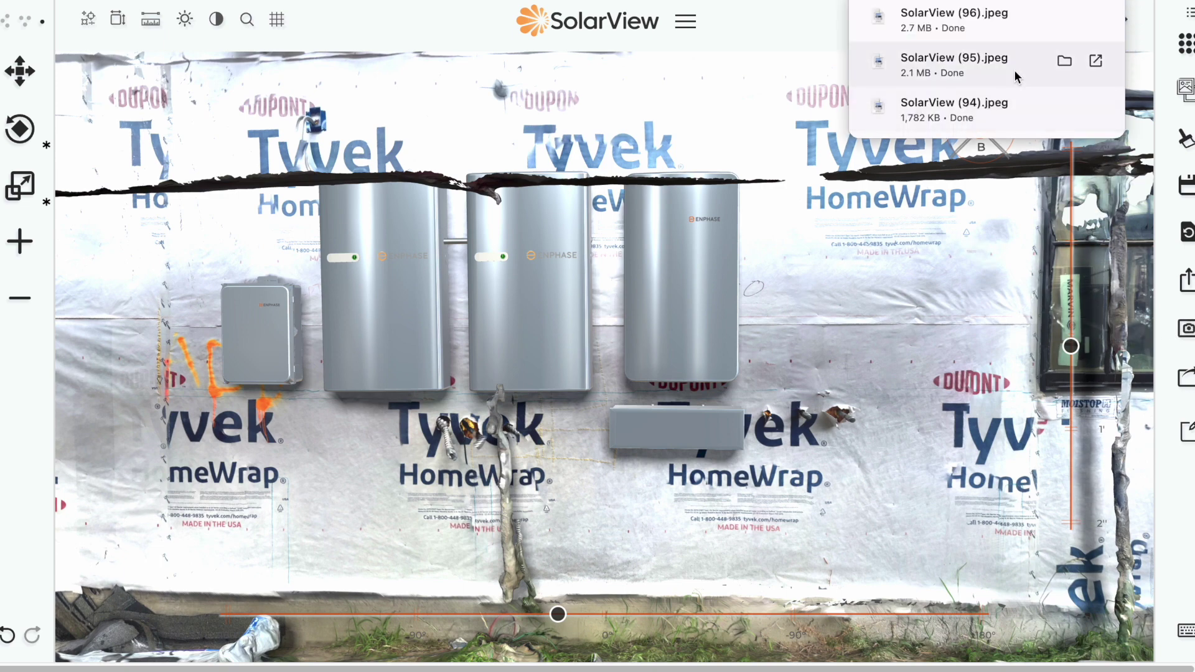
pyautogui.click(954, 18)
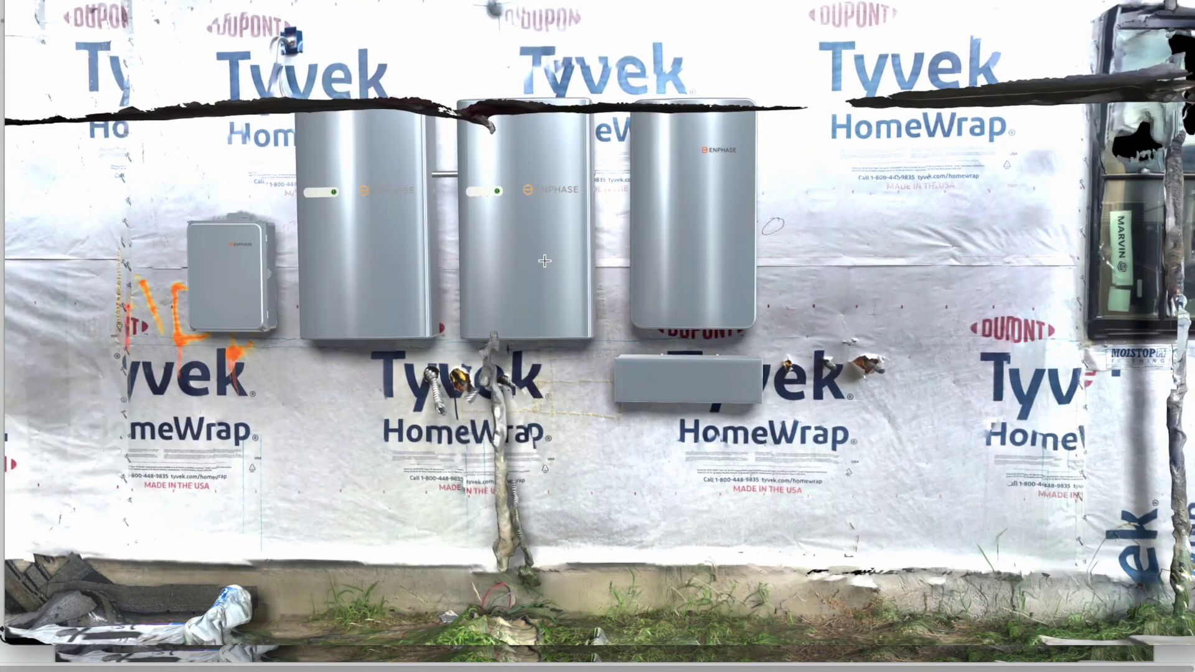